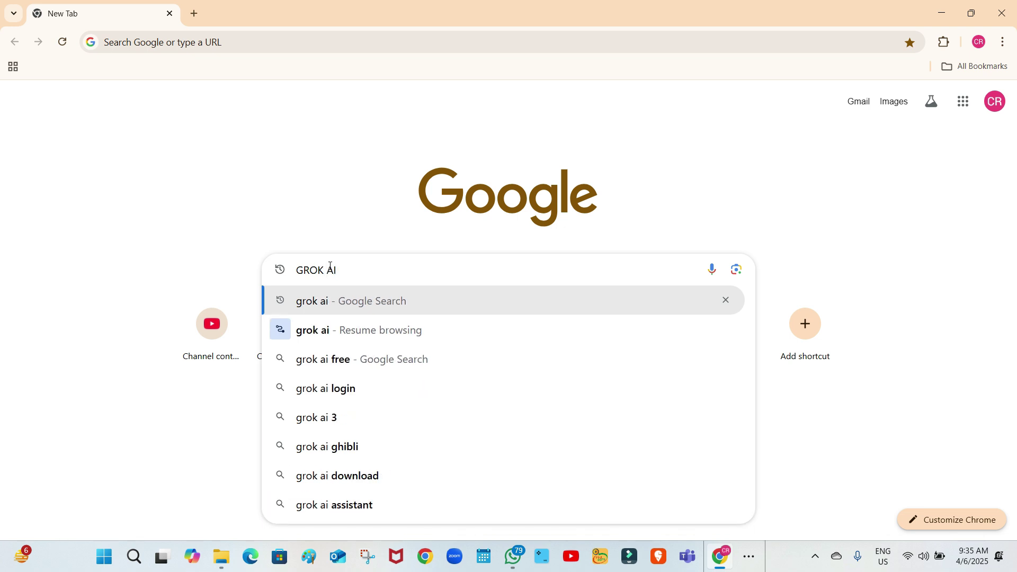
Step: Search Google for "grok ai" and open the Grok result on x.ai
key(Return)
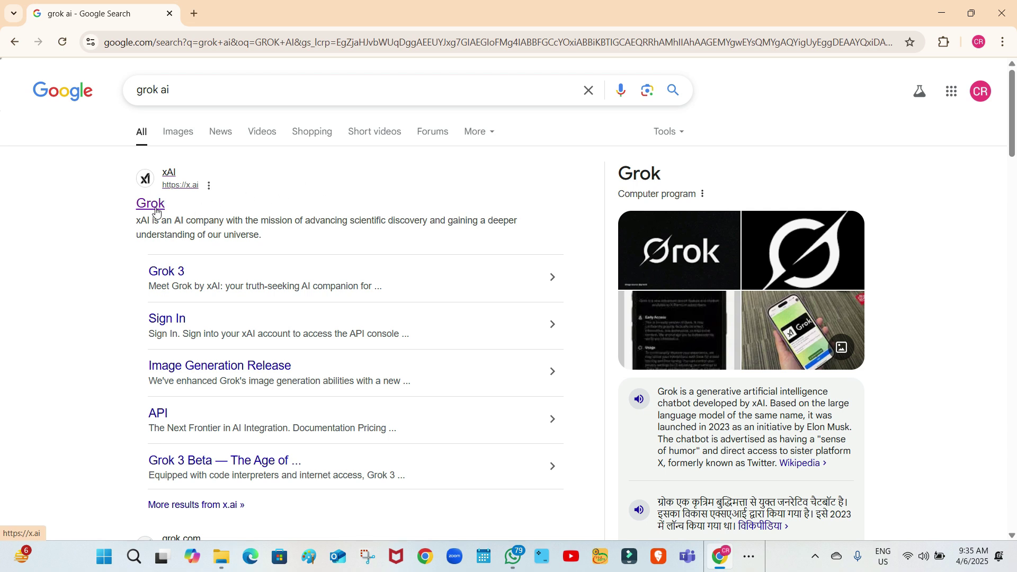
click(156, 211)
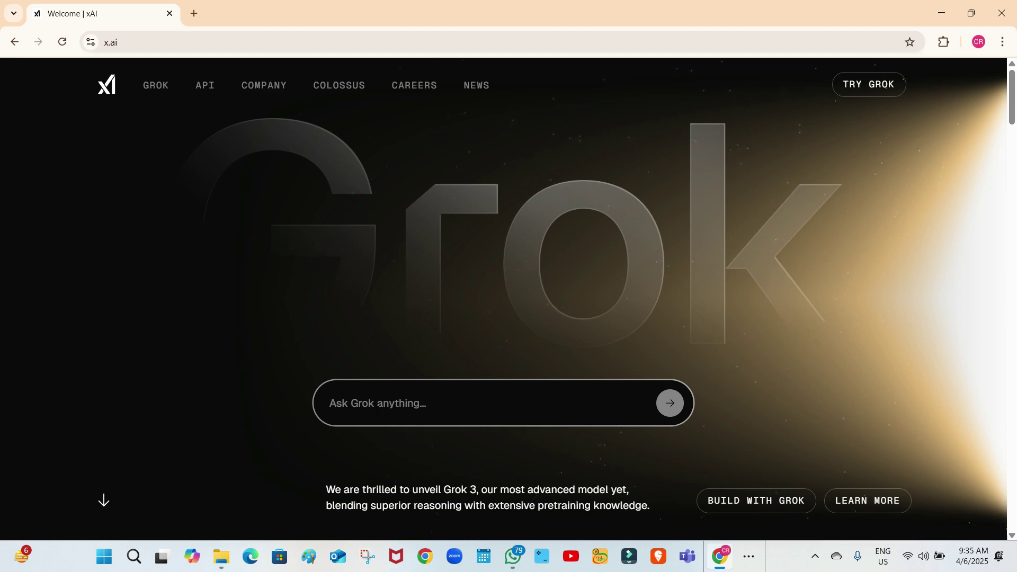
Step: Ask Grok "how to create ghibli image" and read through its answer to the end
click(375, 407)
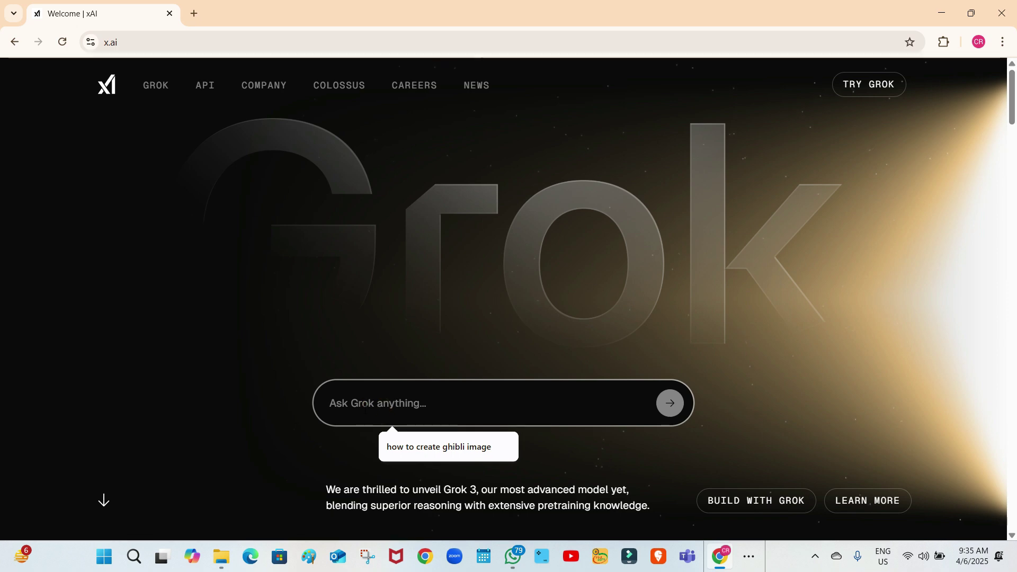
click(412, 447)
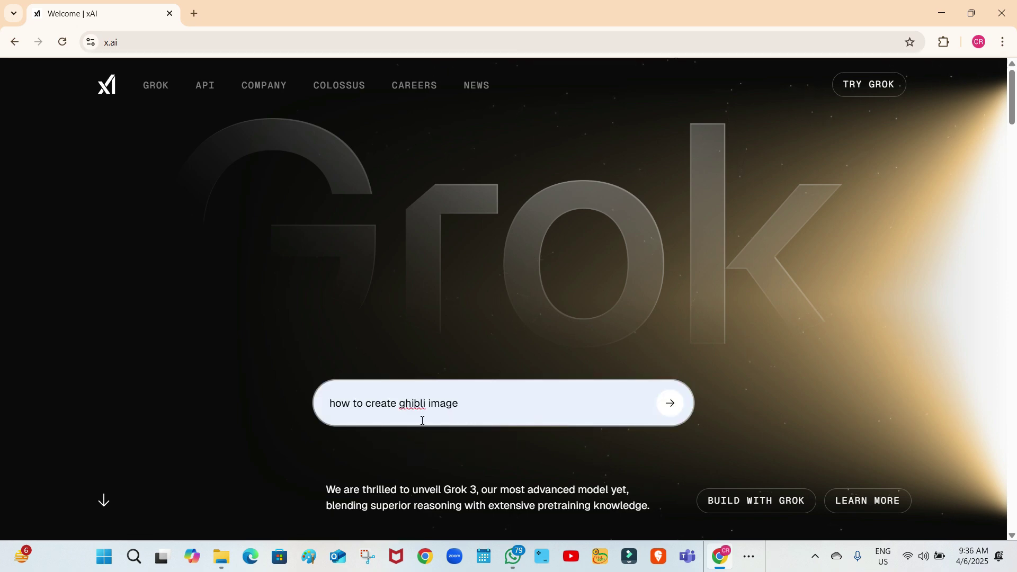
click(670, 405)
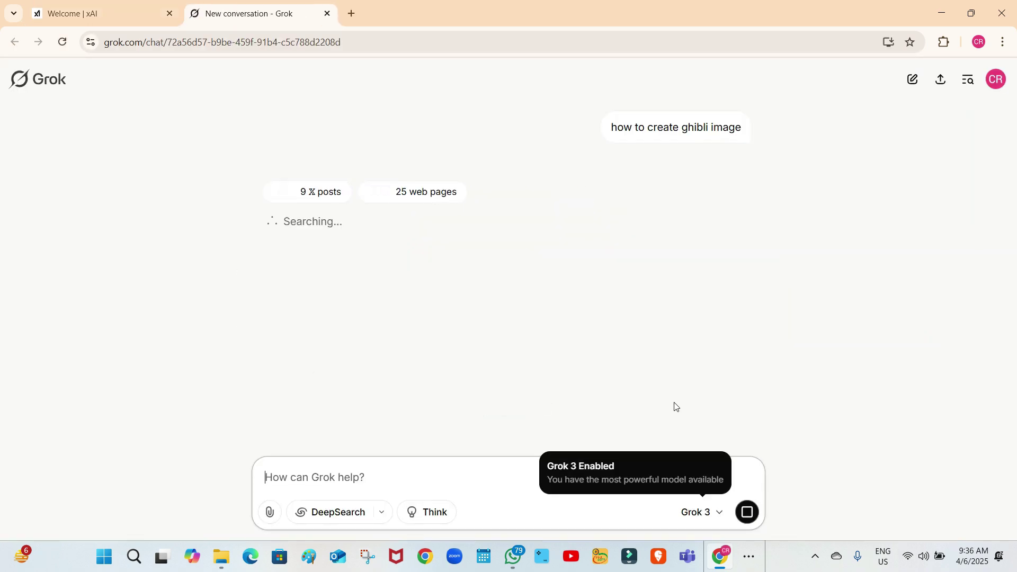
mouse_move(716, 148)
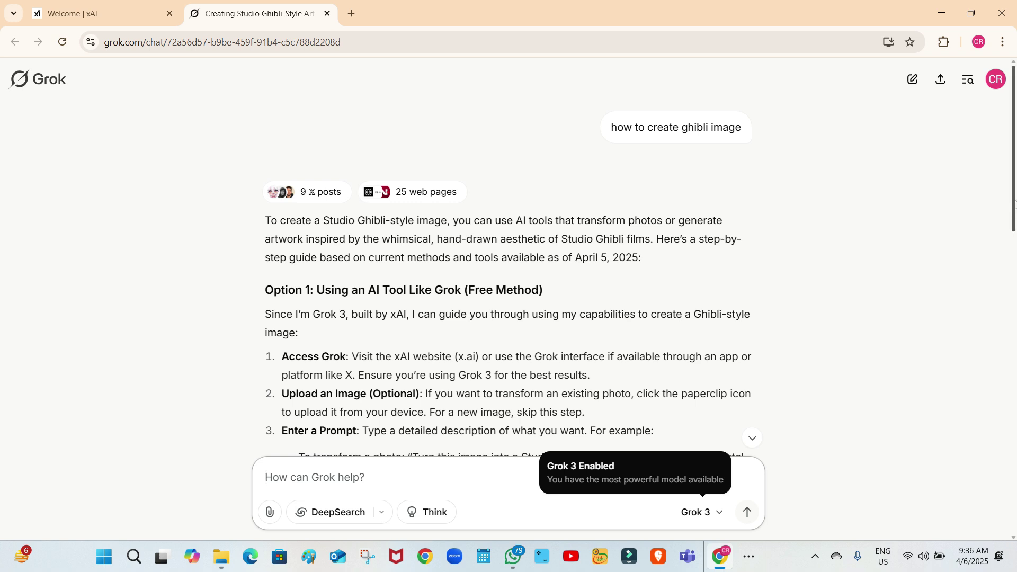
drag(1014, 204, 1014, 512)
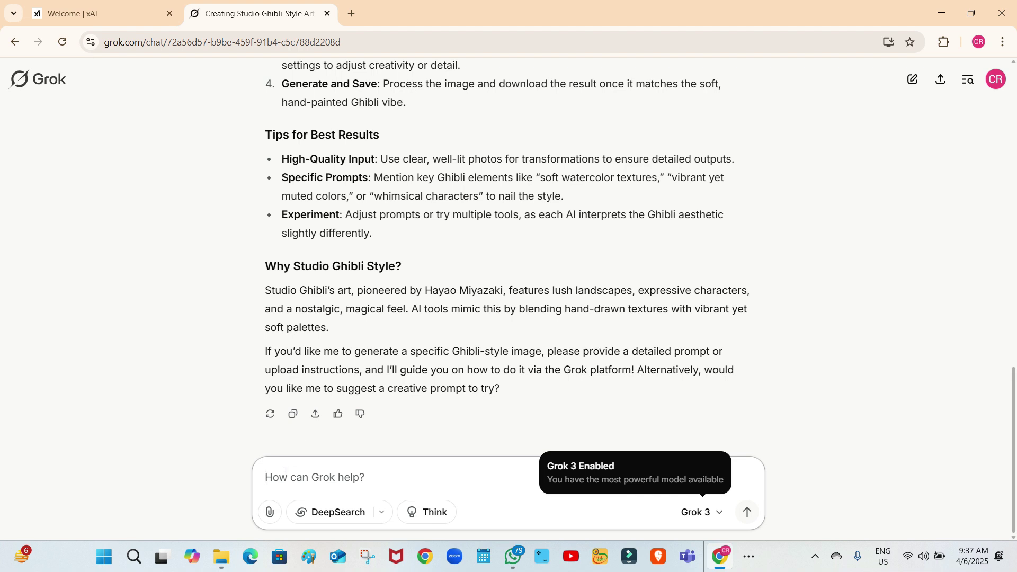
Step: Send Grok the prompt "Please draw a ghibli image on a girl on river side"
text(Please)
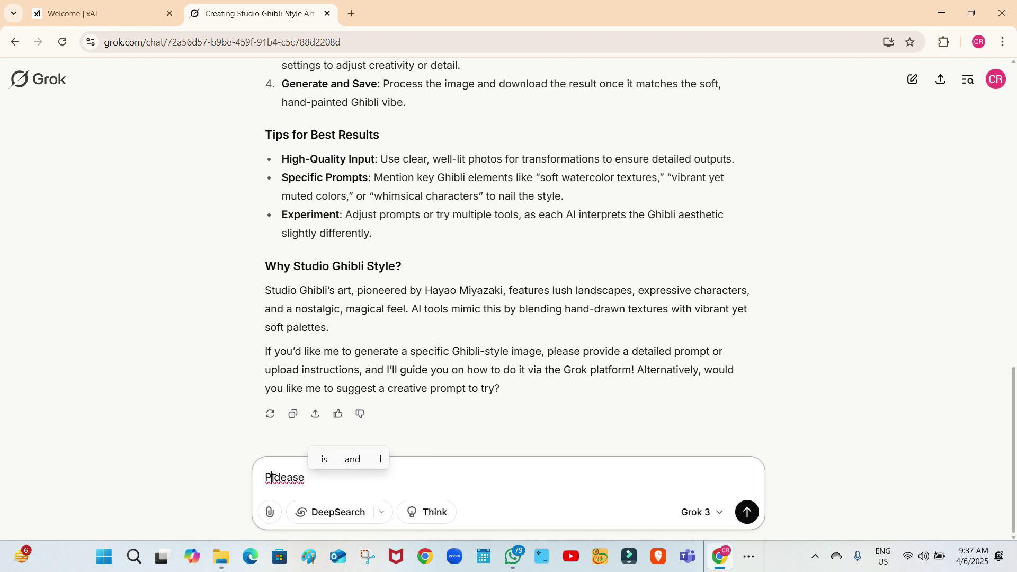
key(Delete)
key(Delete)
text(lease )
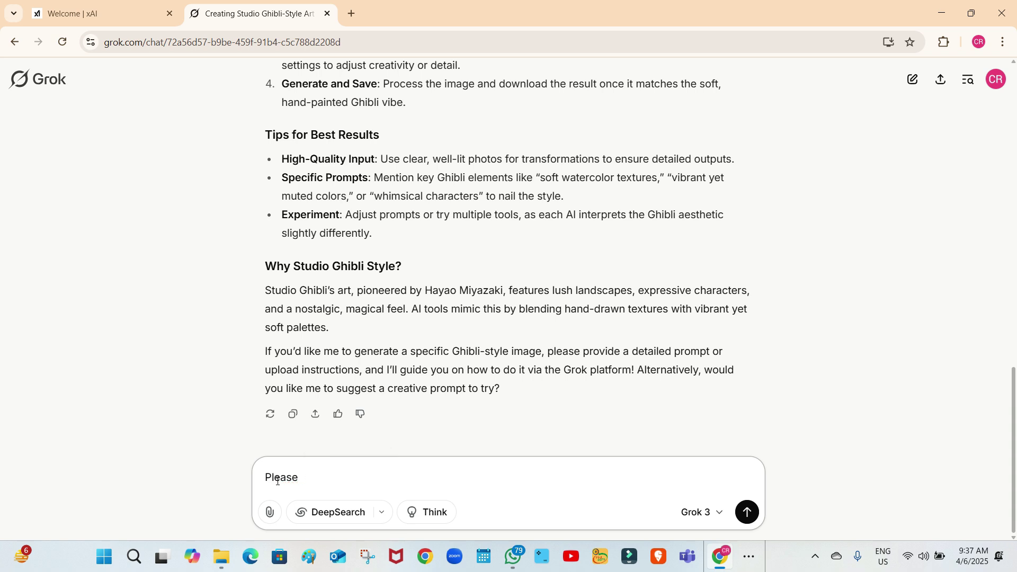
text(d)
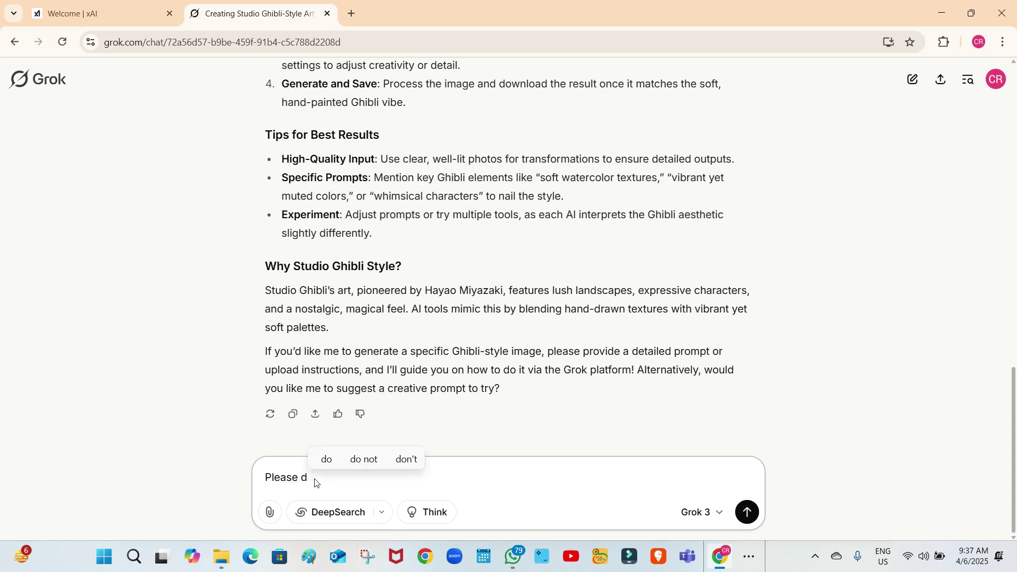
text(raw a ghi)
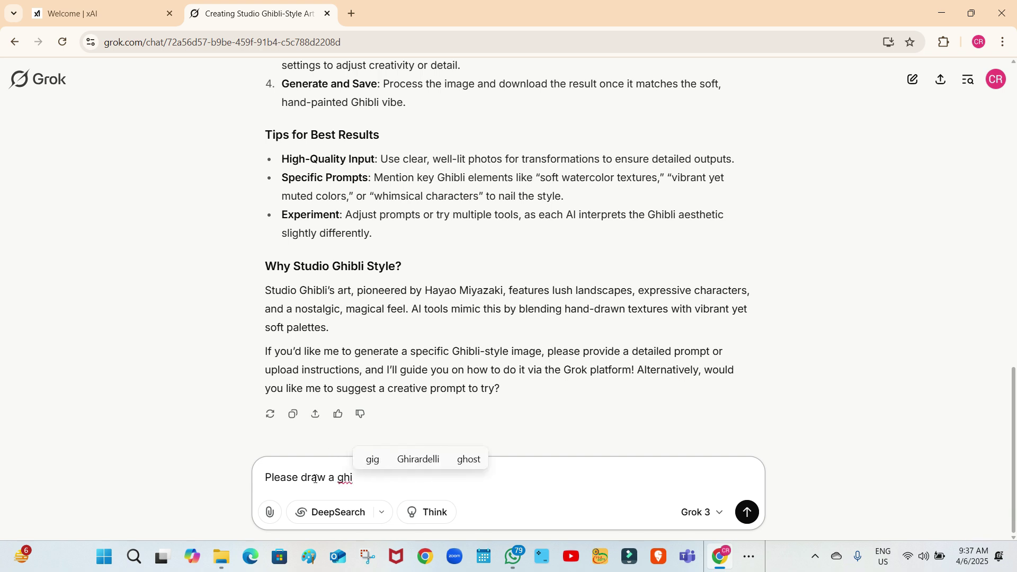
text(bli )
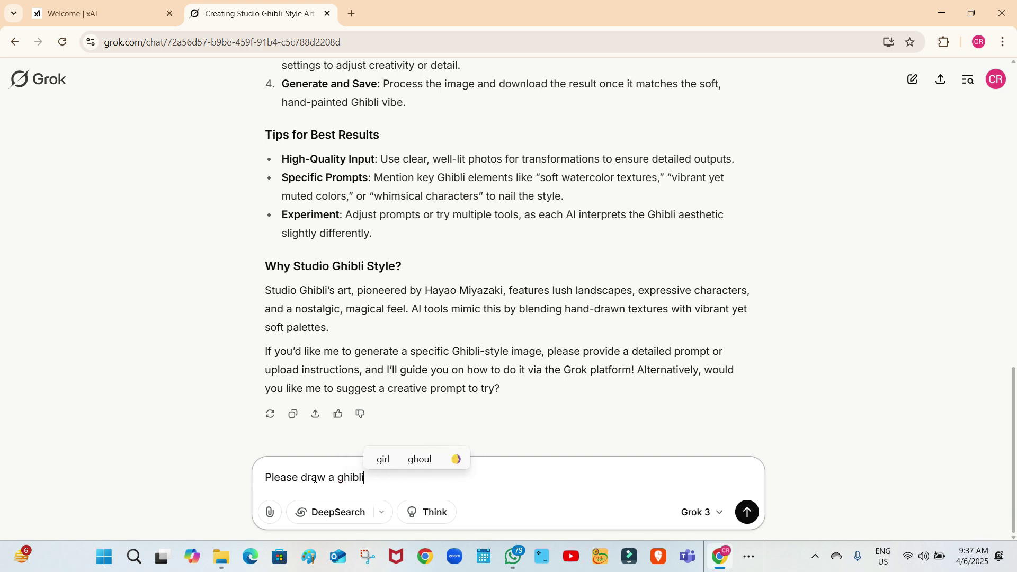
text(i)
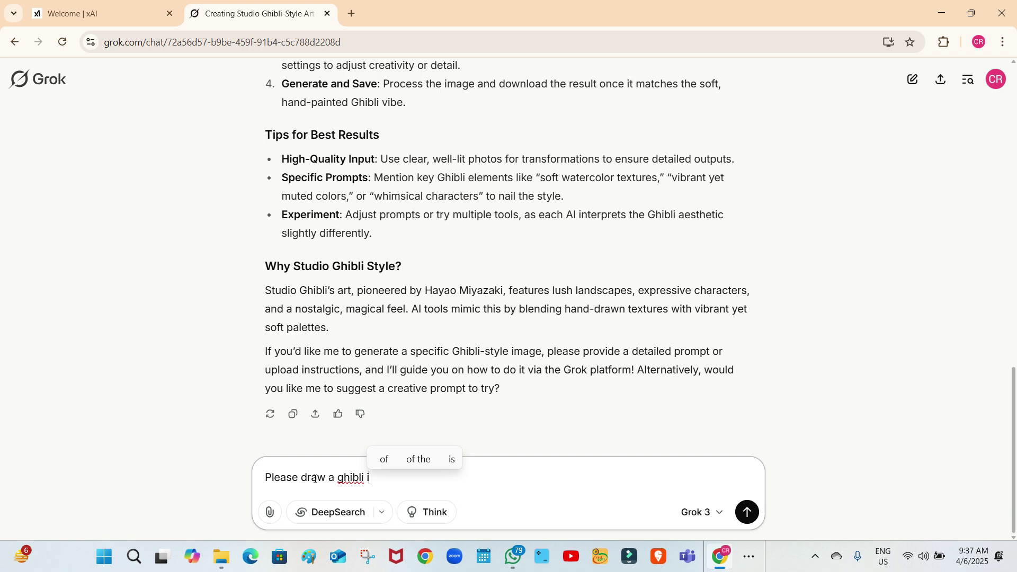
text(mage o)
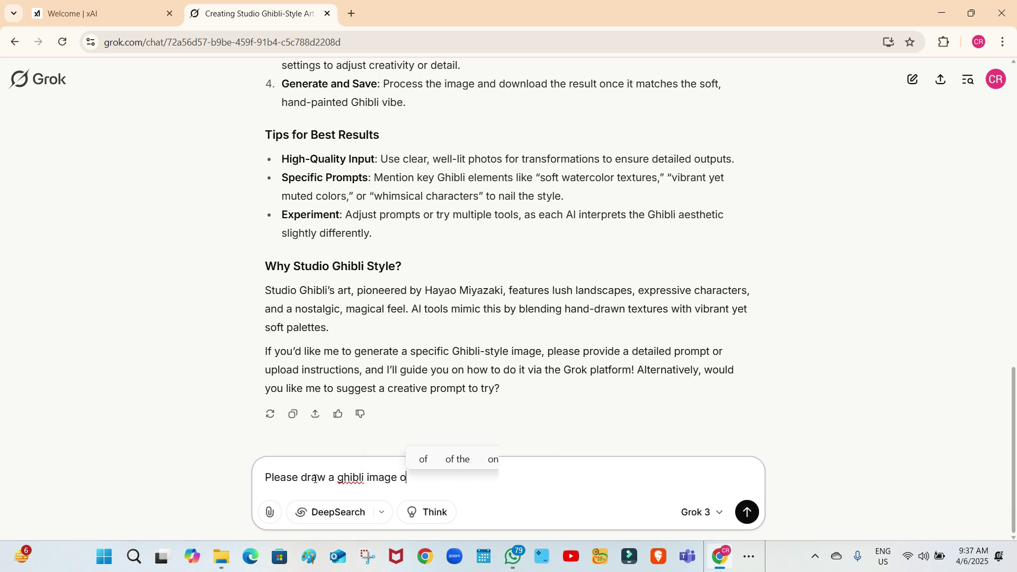
text(n a g)
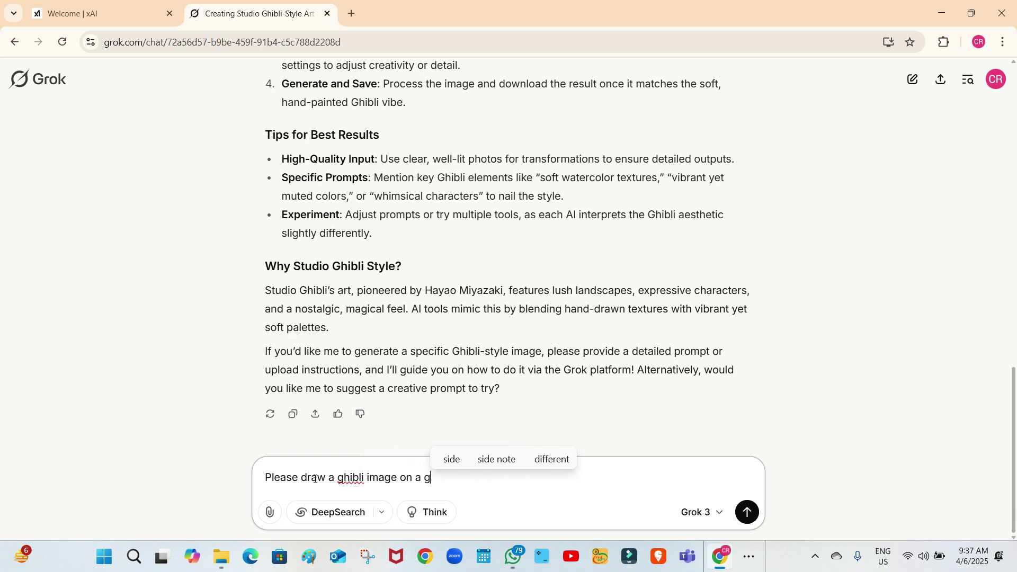
text(ir)
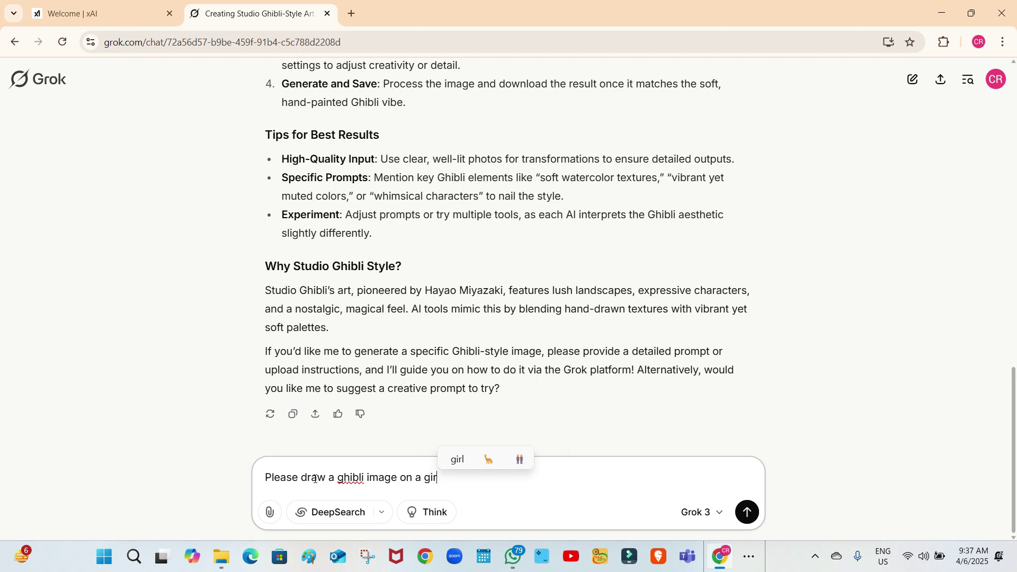
text(l on gthe)
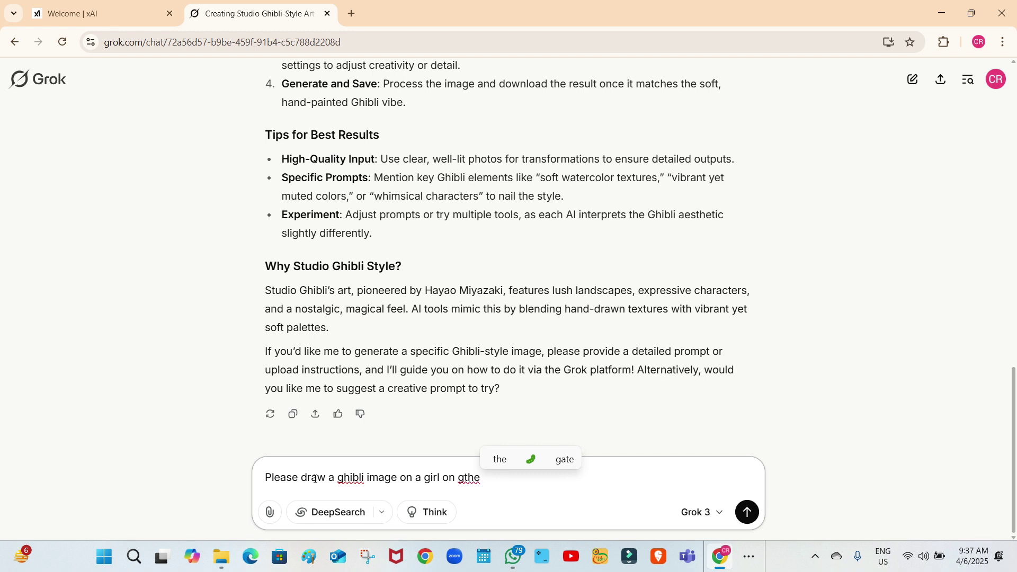
key(BackSpace)
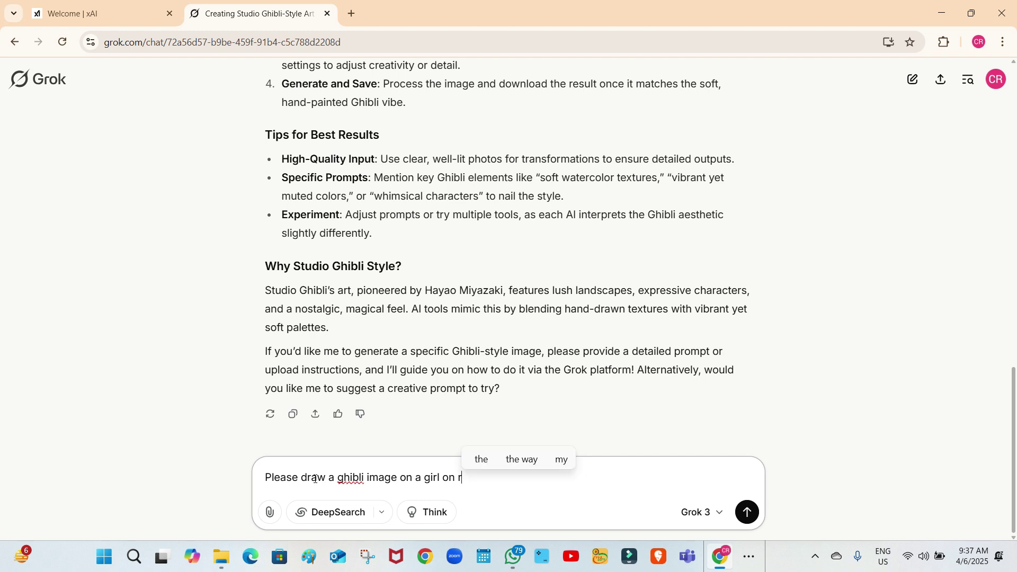
text(river side)
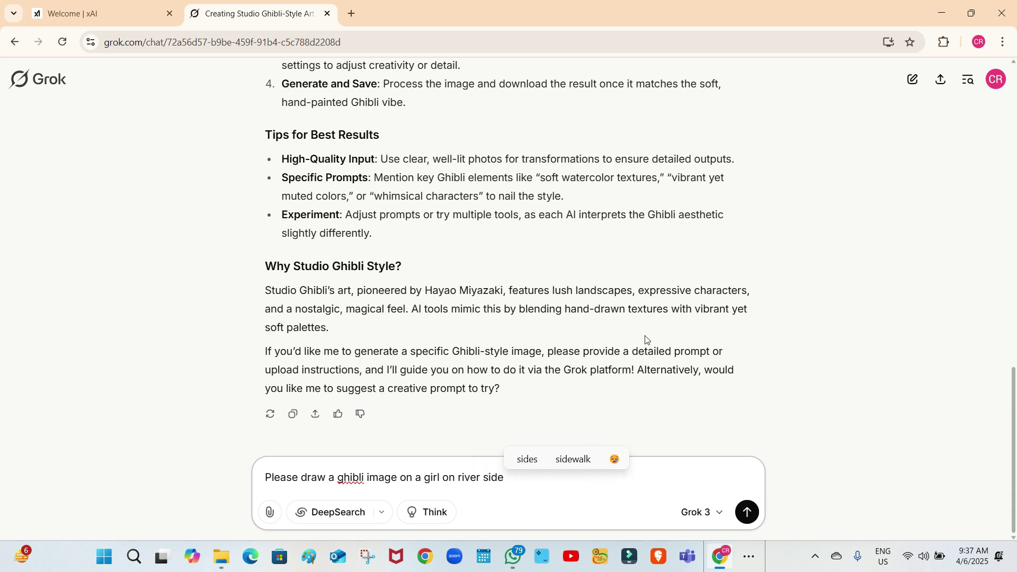
click(747, 513)
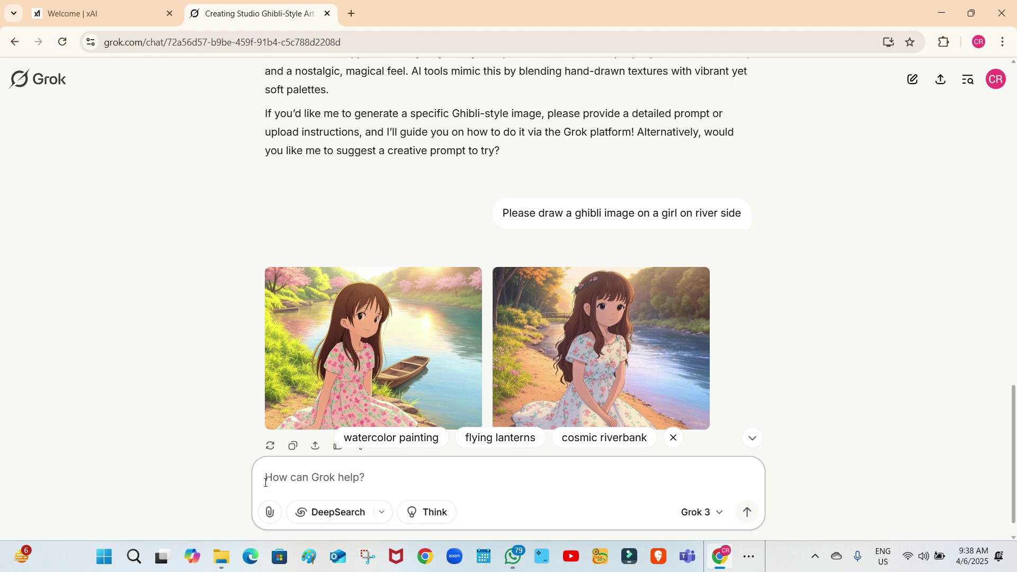
Step: Write a follow-up image prompt in the chat reading "a small boy in jungle with animals"
text(a )
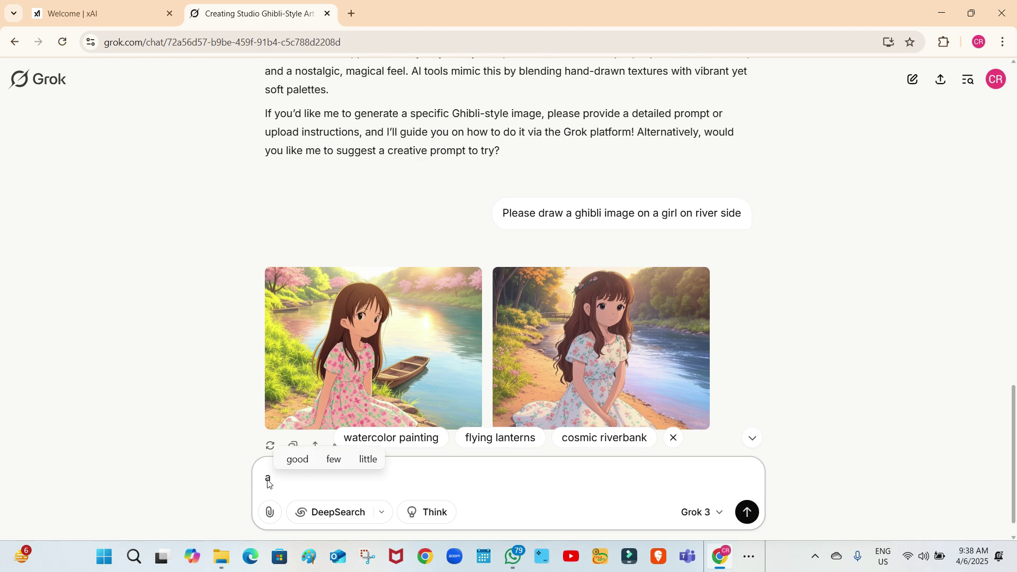
text(small)
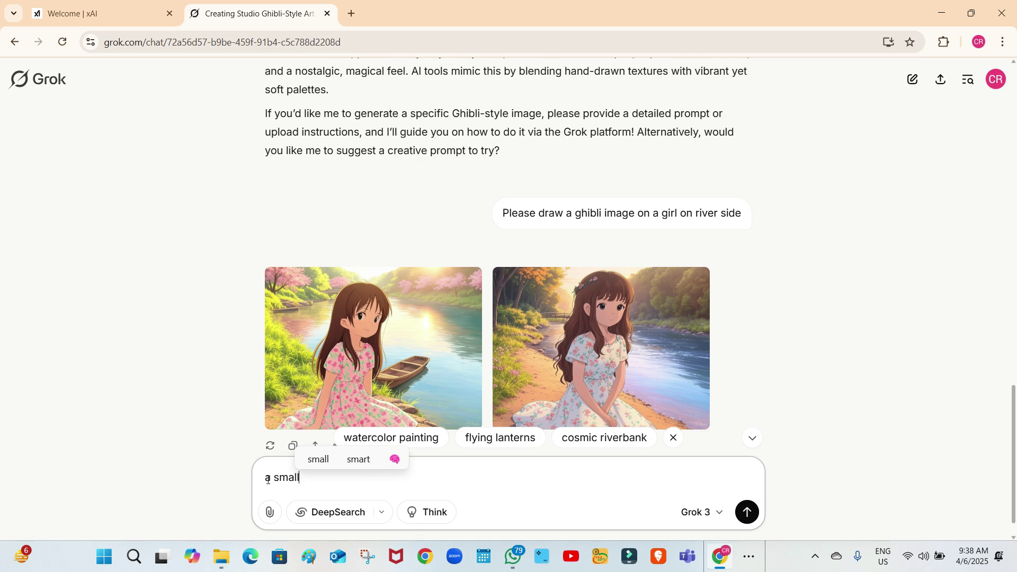
text( boy)
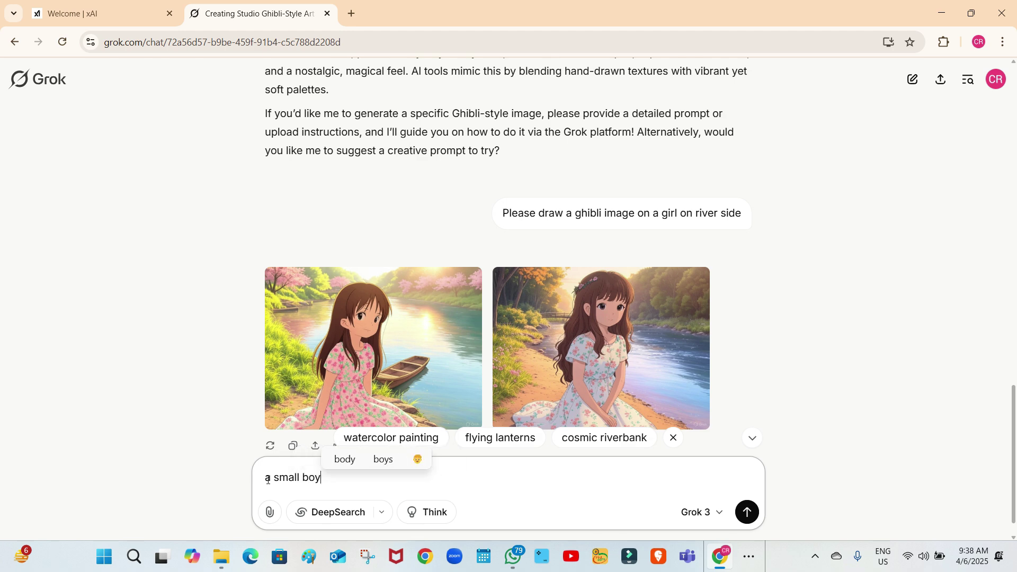
text( in j)
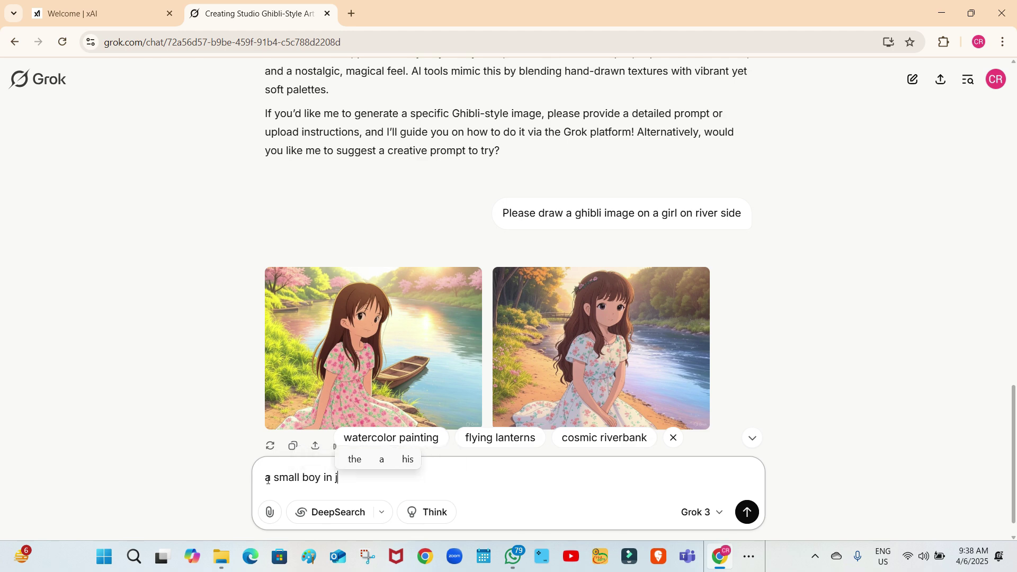
text(unl)
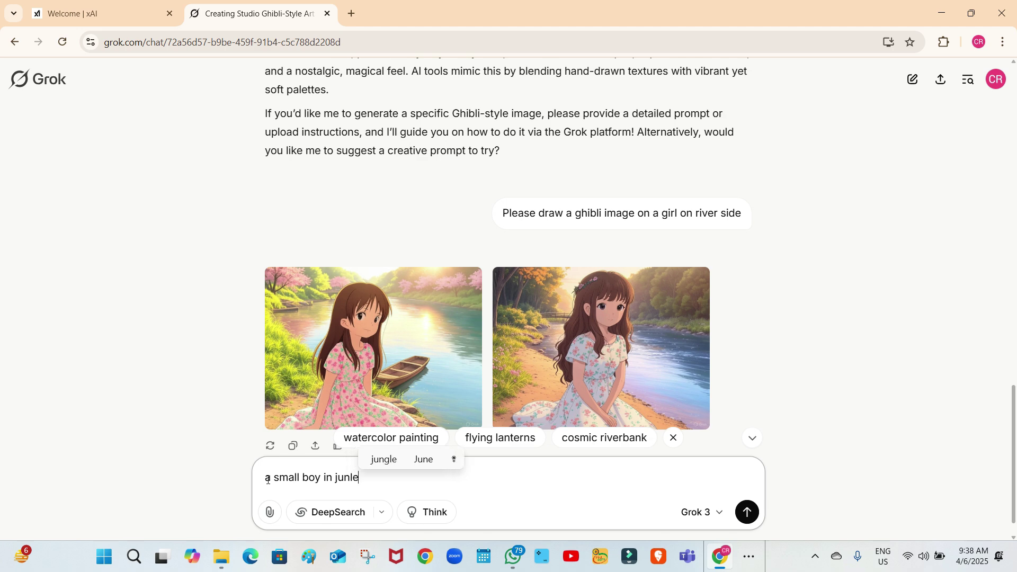
text(e)
key(BackSpace)
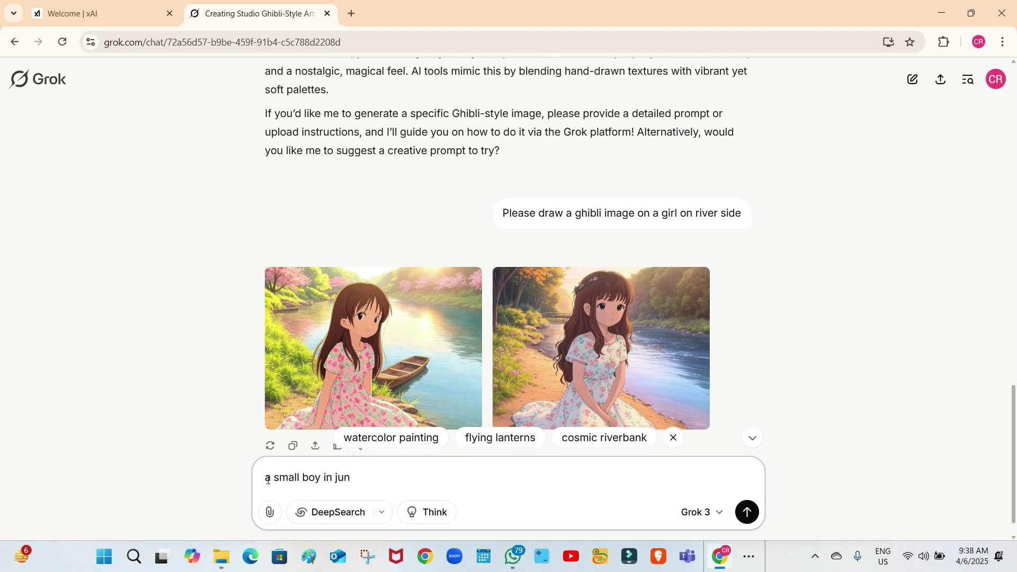
text(glw)
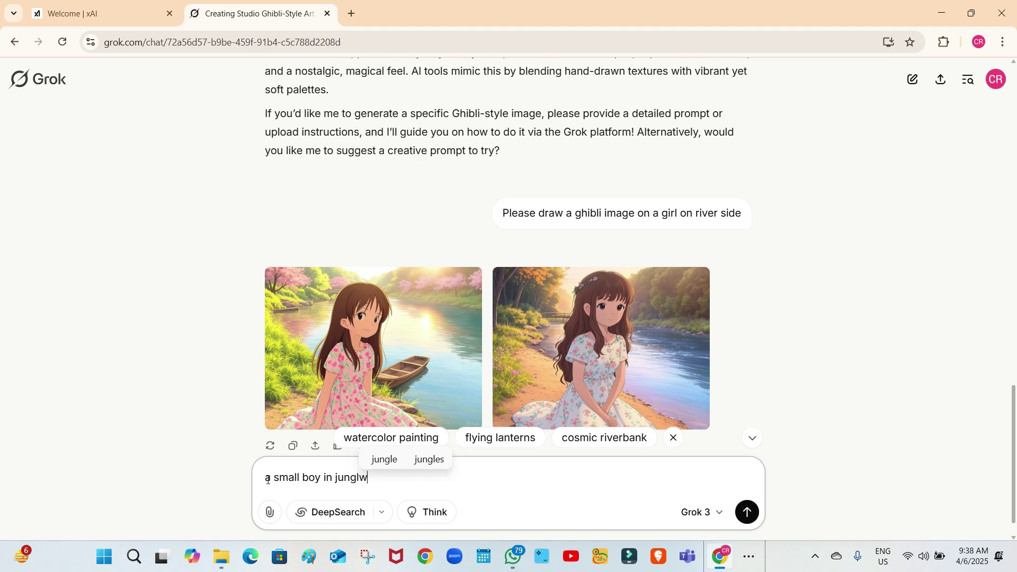
key(BackSpace)
text(e)
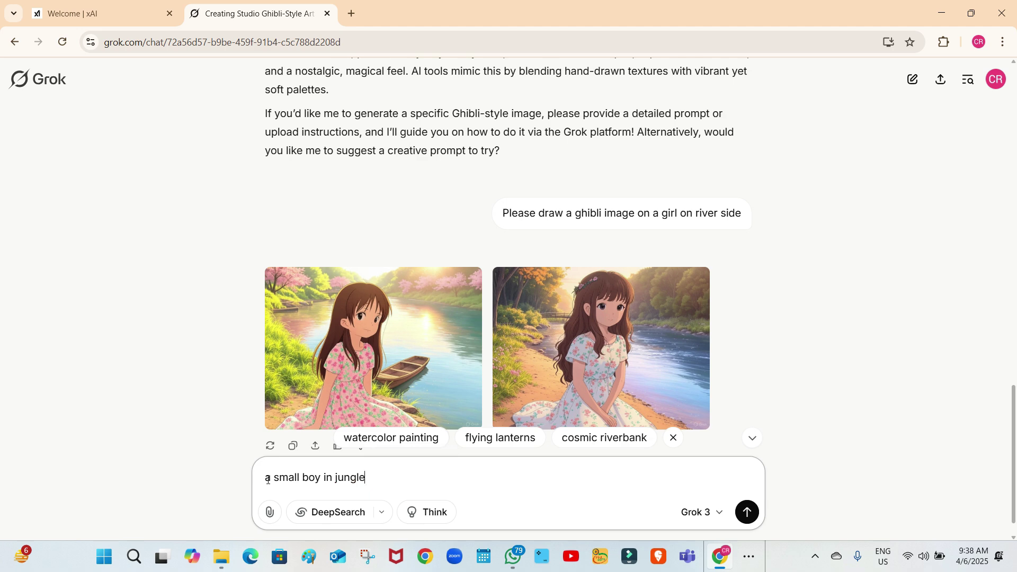
text( wit)
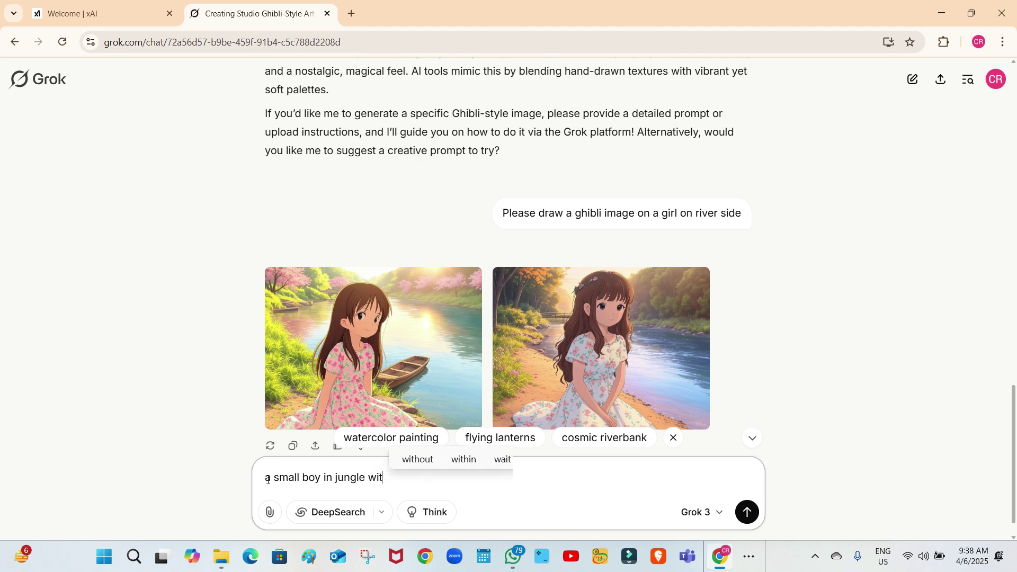
text(h an)
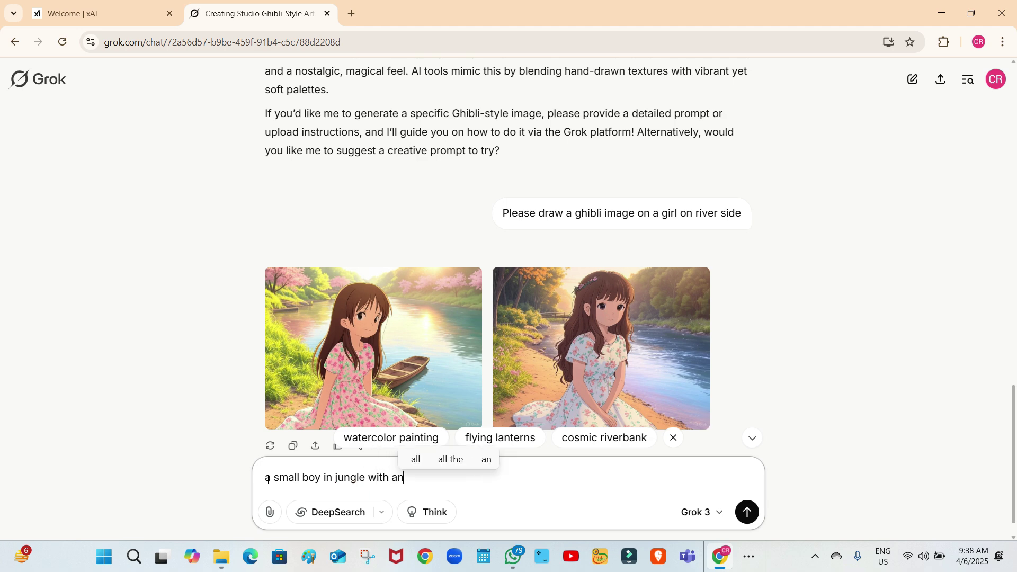
text(imals)
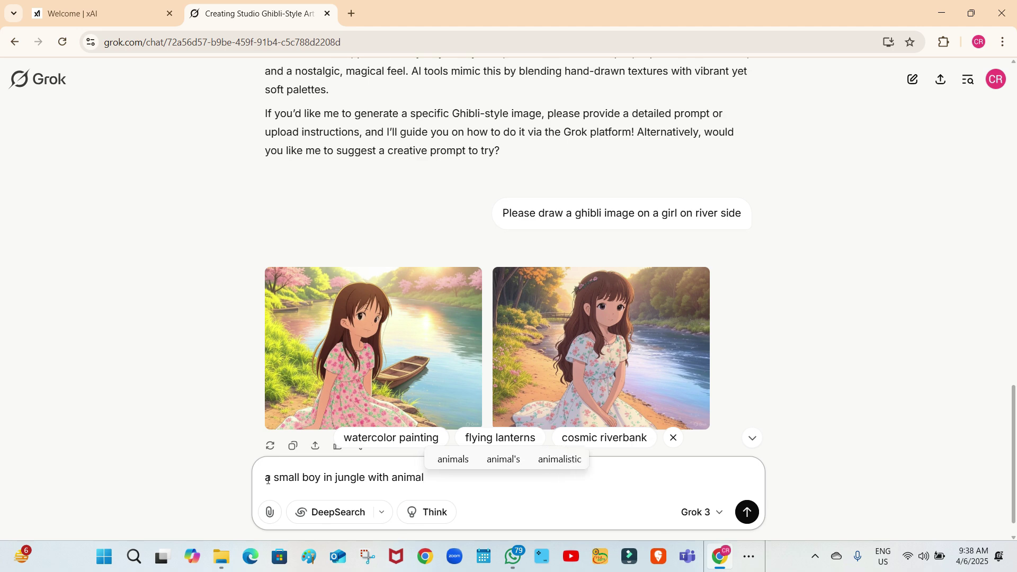
Step: Insert the word "playing" before "with animals" in the prompt and submit it to generate the images
click(375, 464)
text(palying)
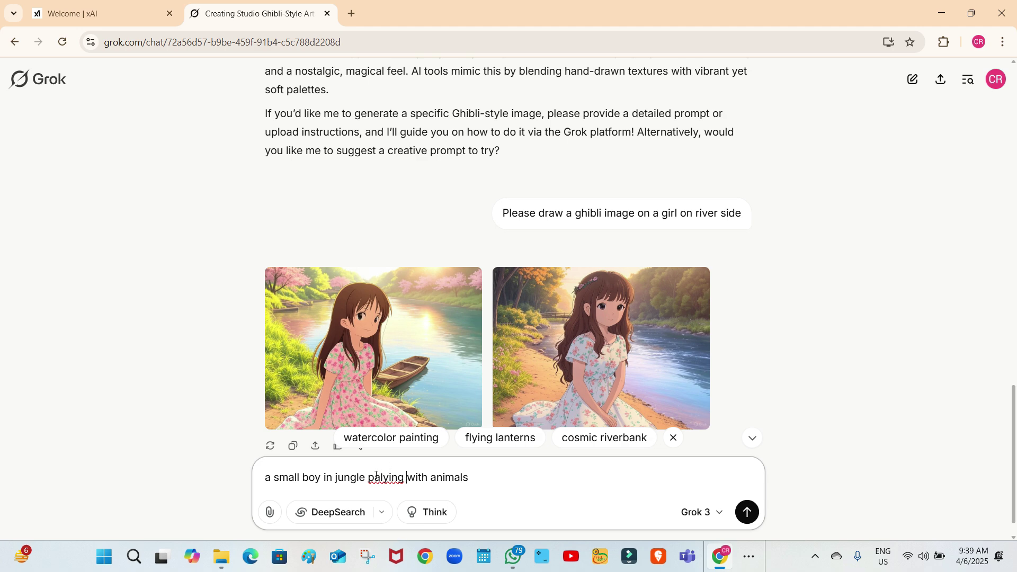
click(374, 477)
text(lay)
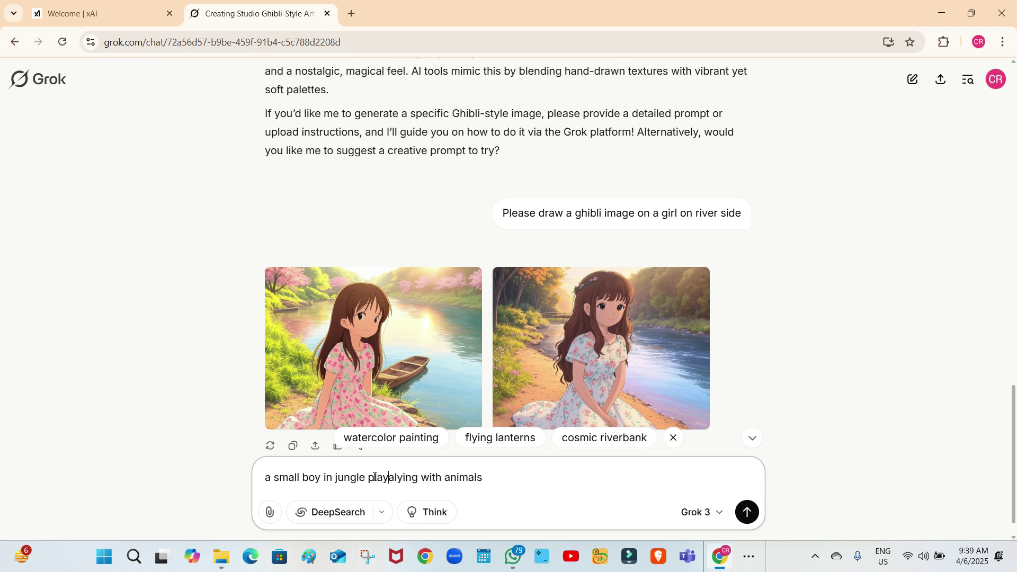
key(Delete)
key(Delete)
key(Delete)
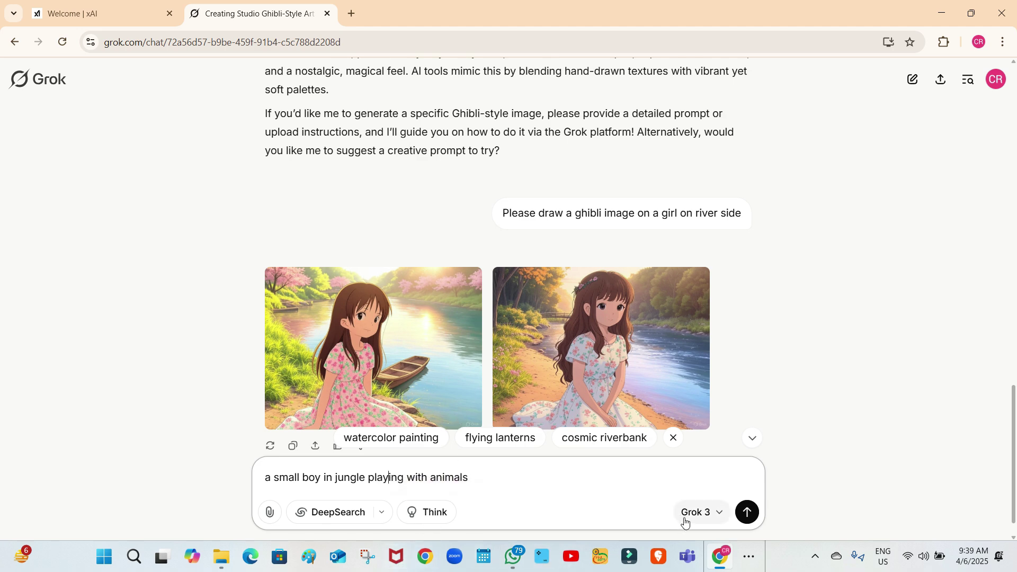
click(746, 512)
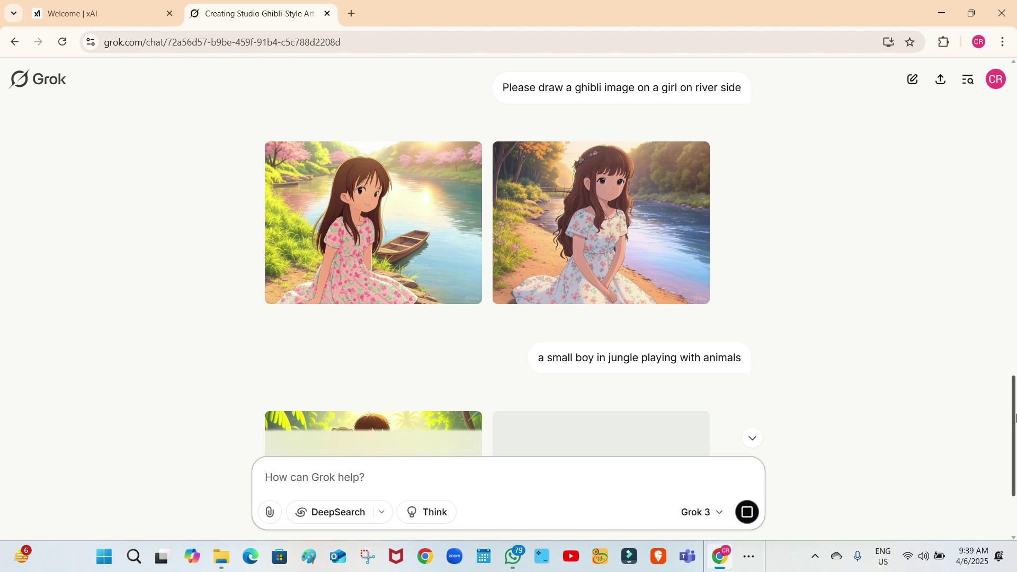
Step: View the second generated image of the child with tigers and monkeys enlarged, and close the preview
drag(1013, 418, 1013, 459)
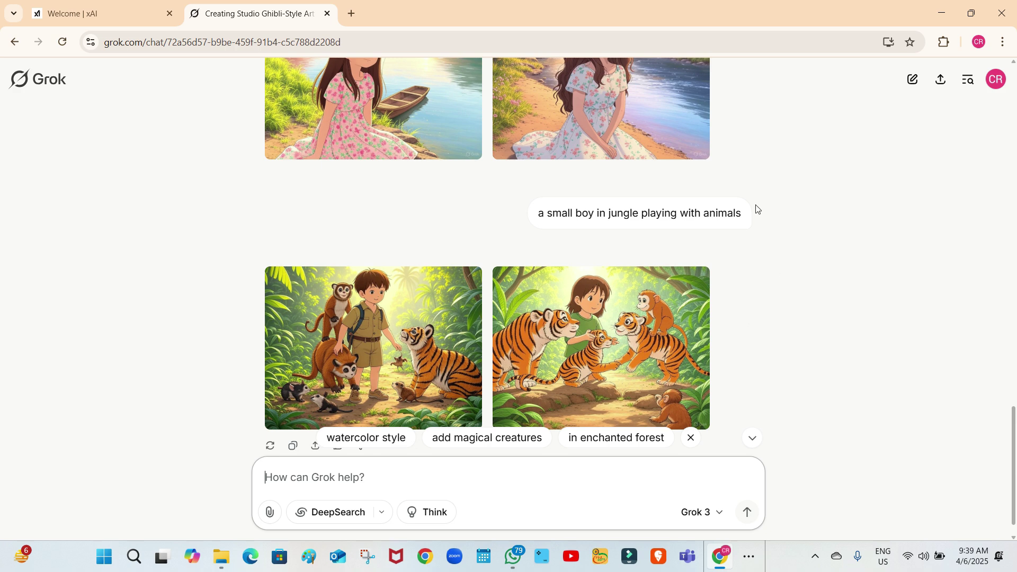
mouse_move(718, 256)
click(662, 330)
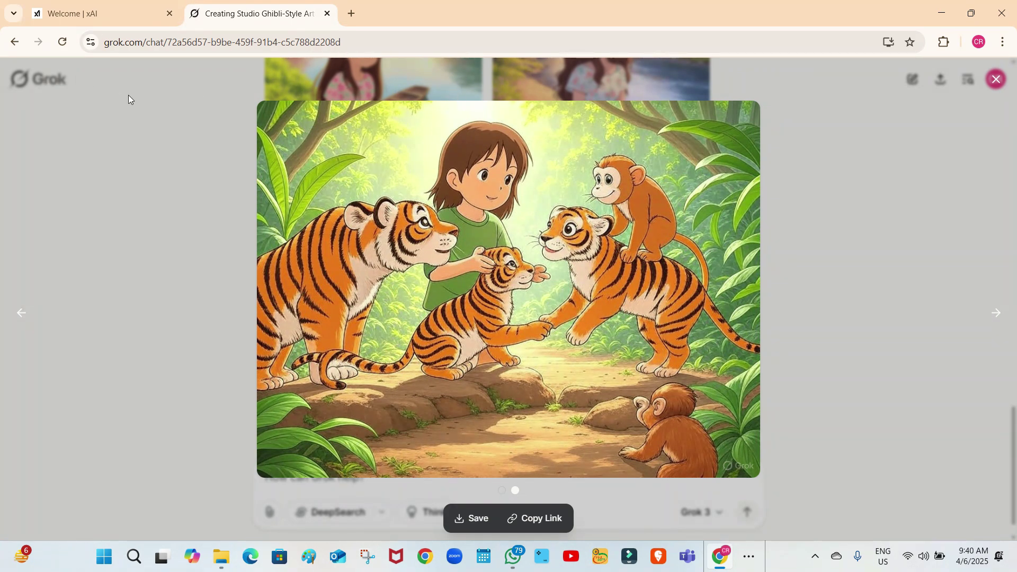
click(816, 172)
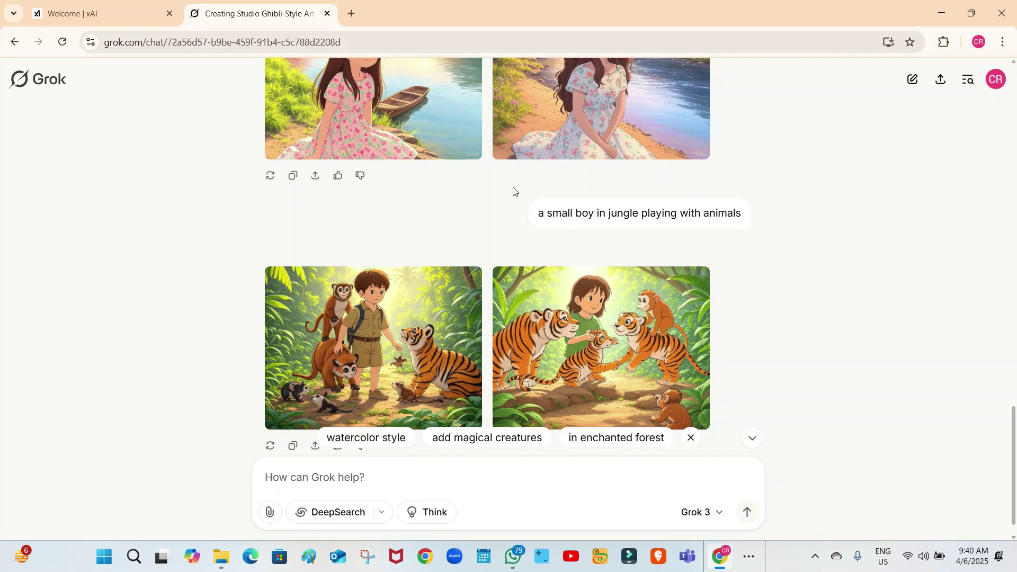
Step: Attach the CRK Pic image from the MY Channel > CRK Pics folder on New Volume (E:) to the chat message
click(270, 511)
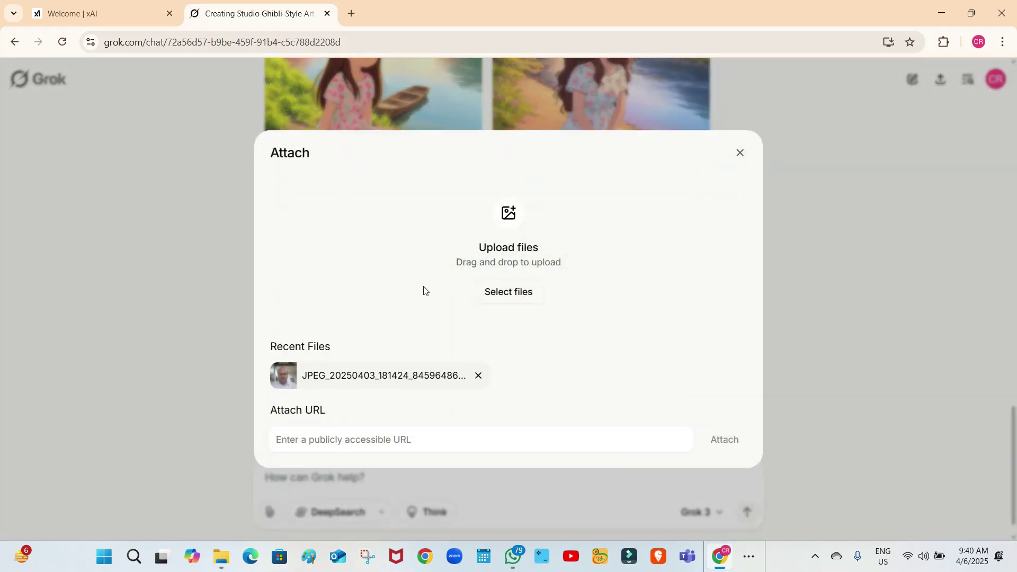
click(511, 267)
click(510, 292)
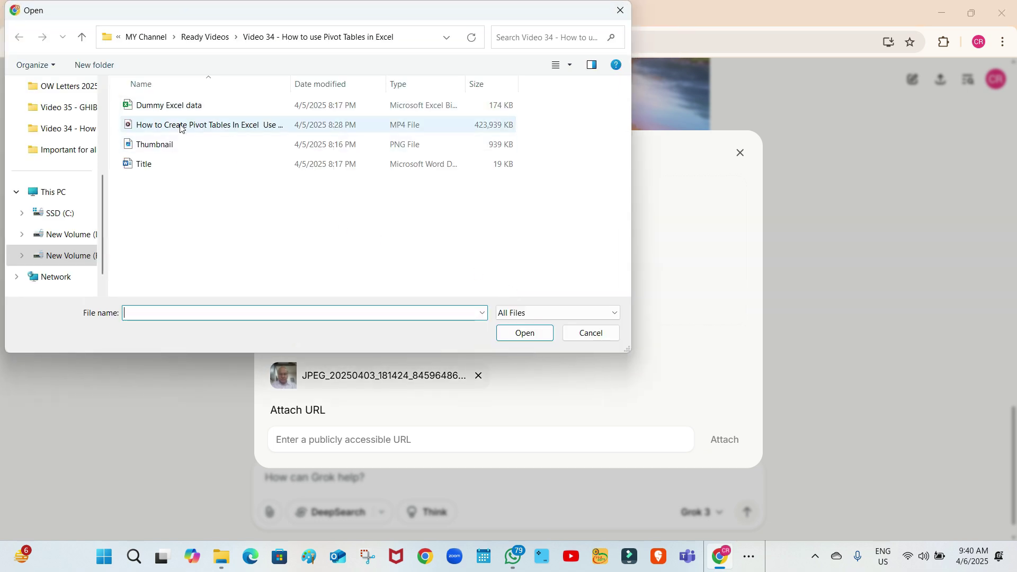
click(83, 258)
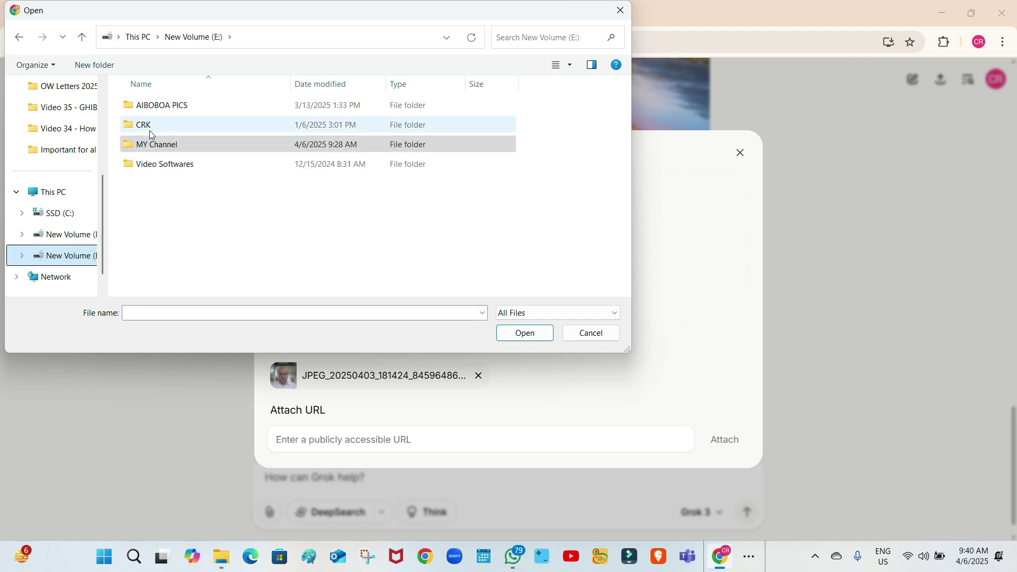
double_click(150, 152)
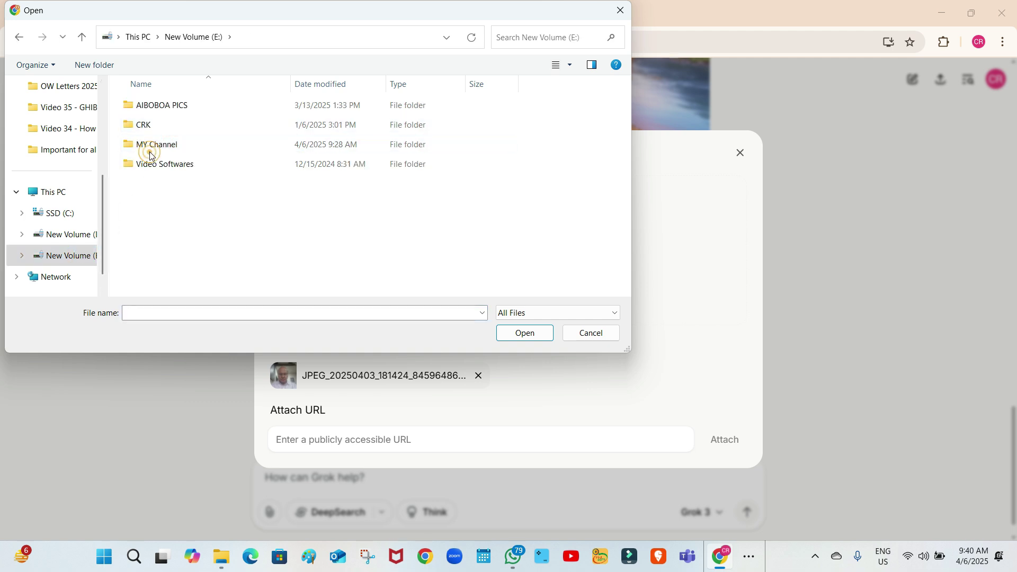
click(153, 140)
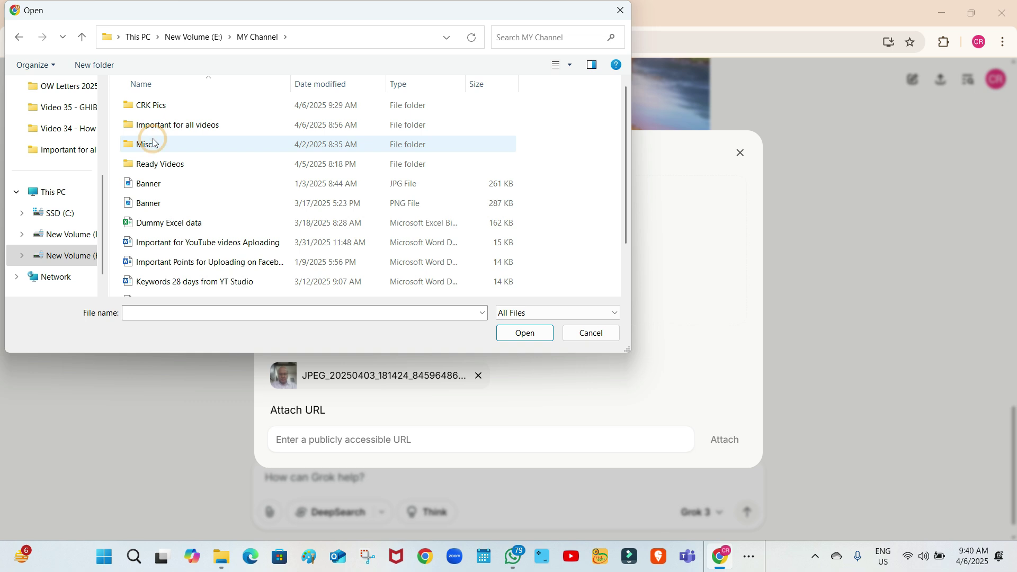
click(150, 107)
double_click(150, 106)
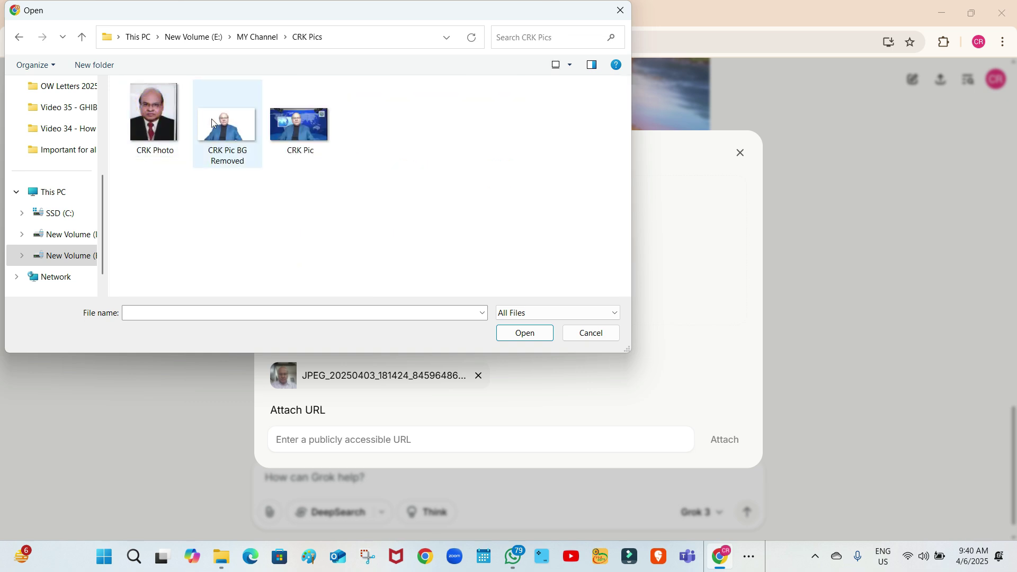
click(224, 134)
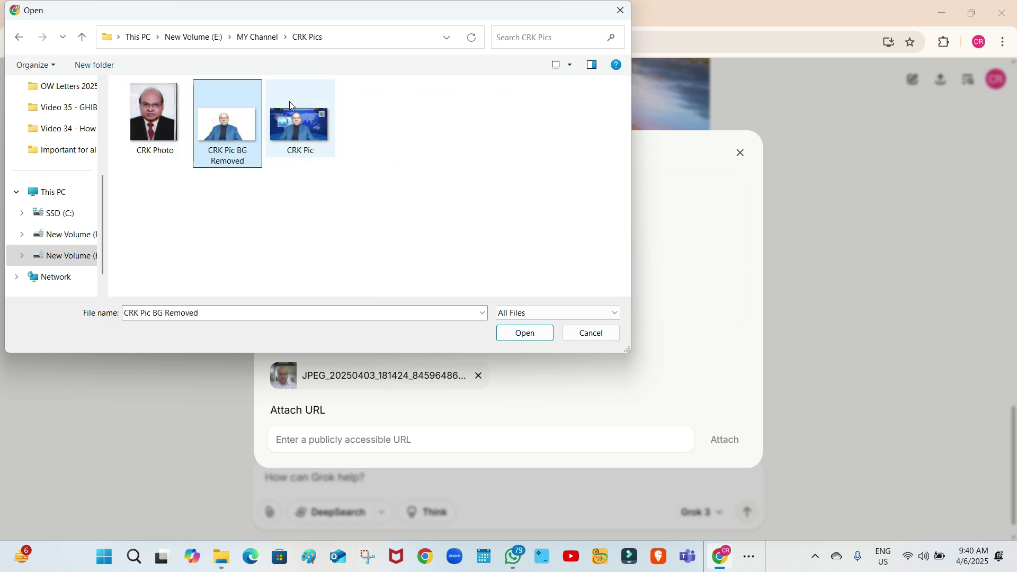
click(289, 128)
click(538, 331)
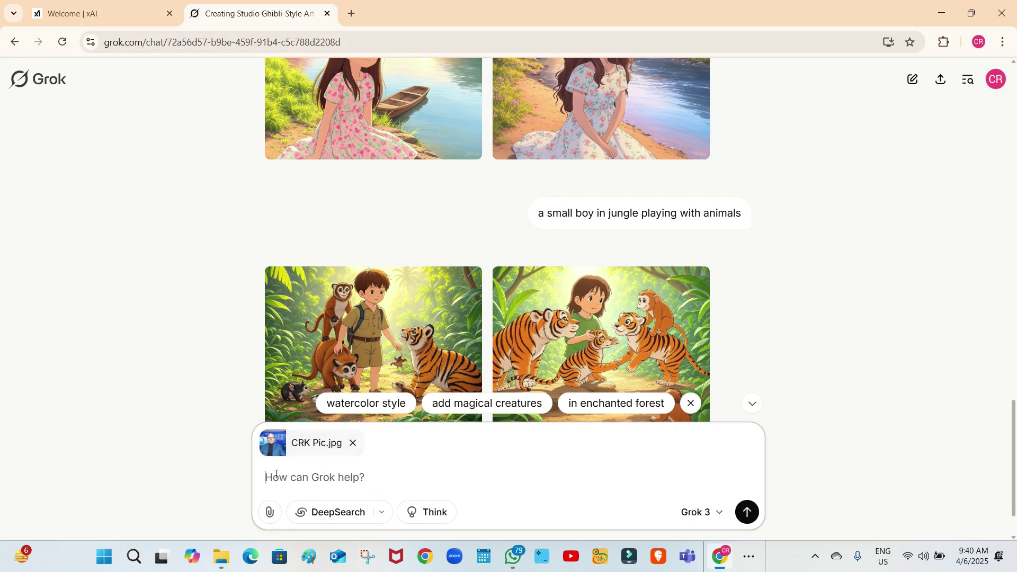
Step: Send Grok the prompt "Please convert the pic to Ghibly style" with the attached photo
text(Ple)
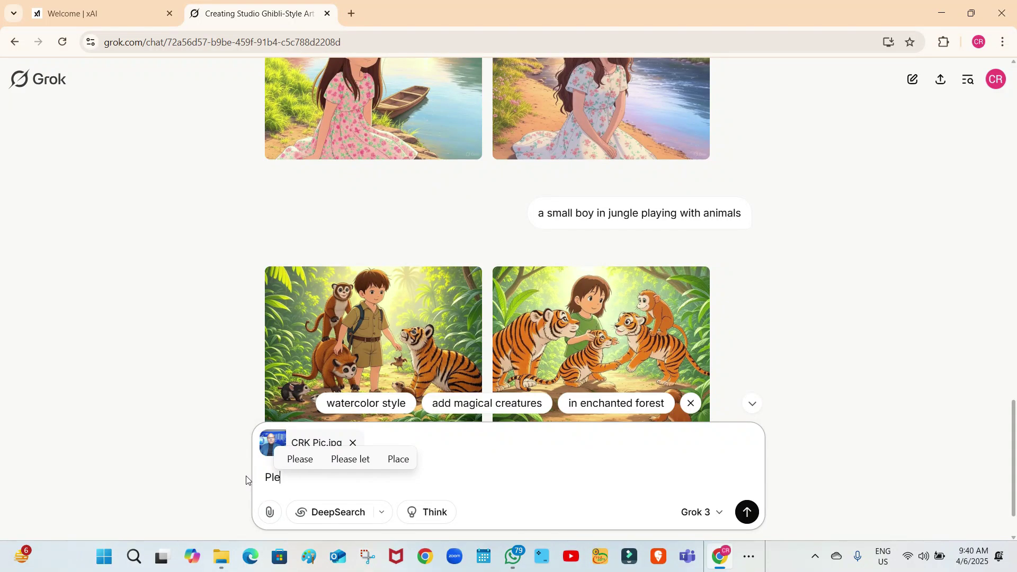
text(ase c)
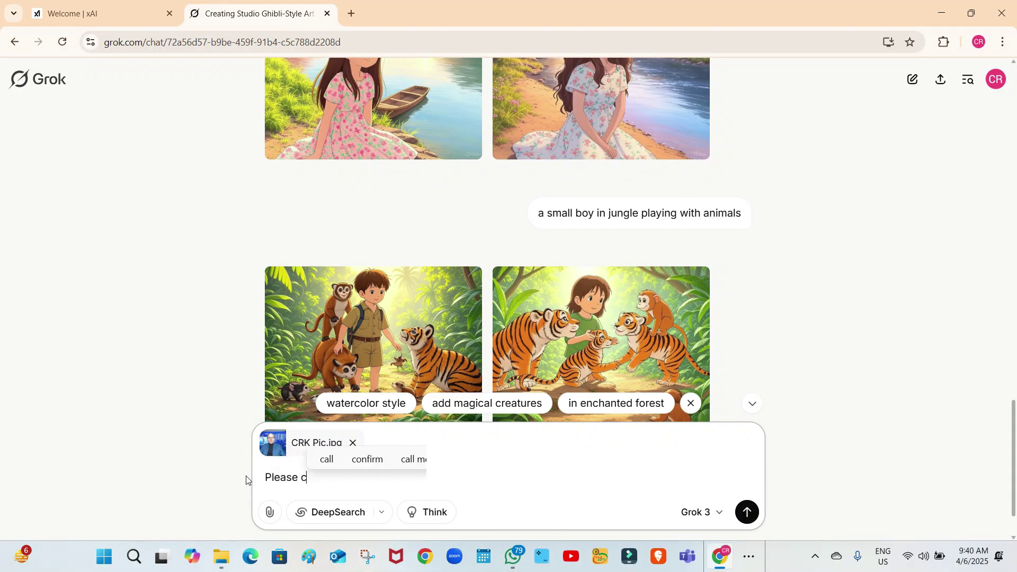
text(onver)
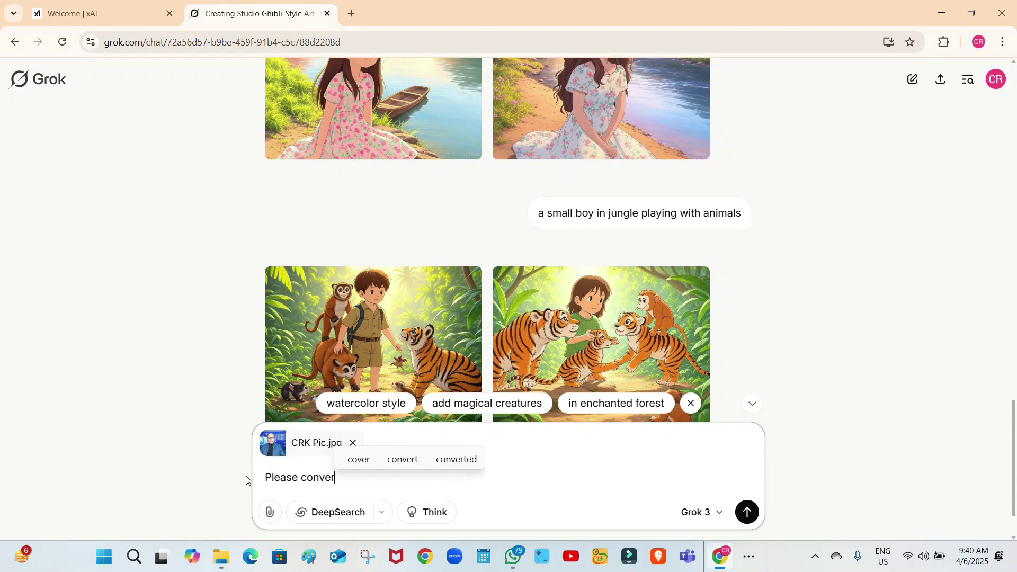
text(t the pi)
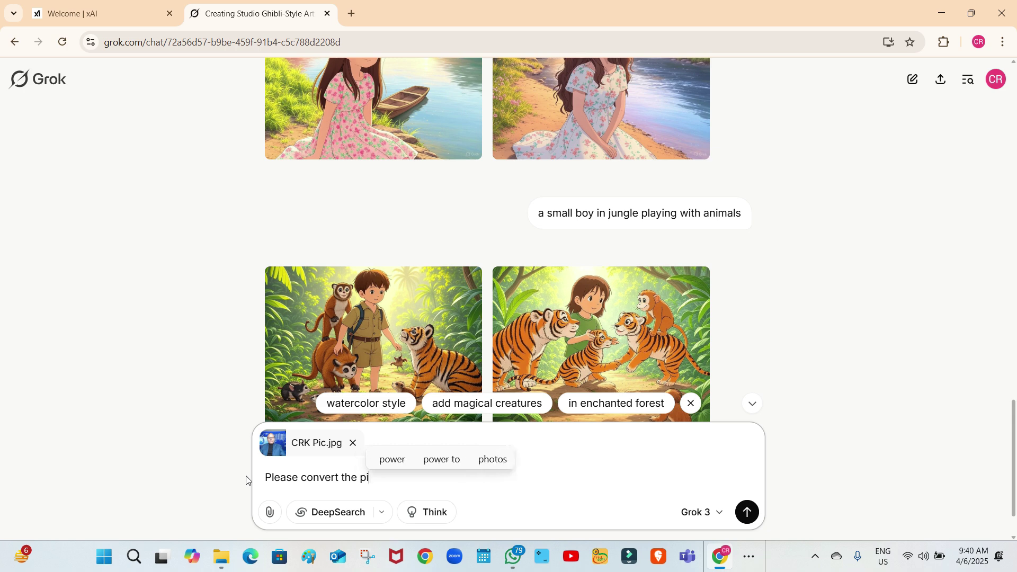
text(c to Gh)
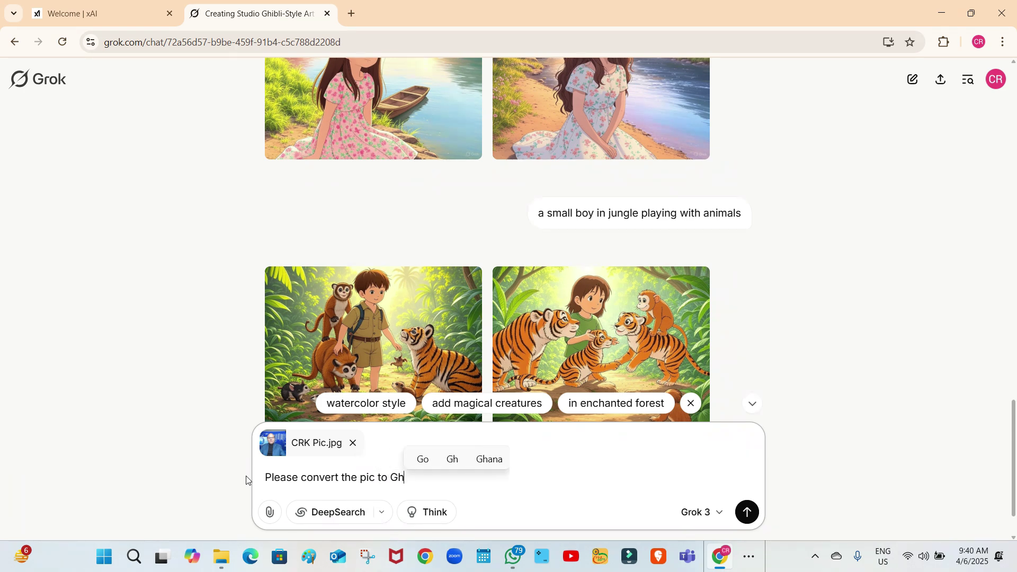
text(ibly)
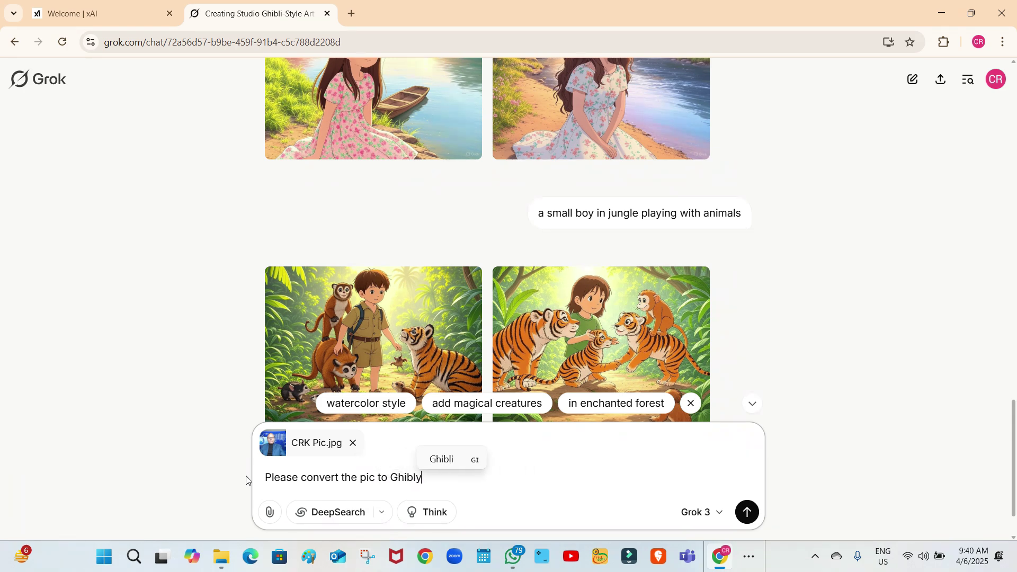
text( sty)
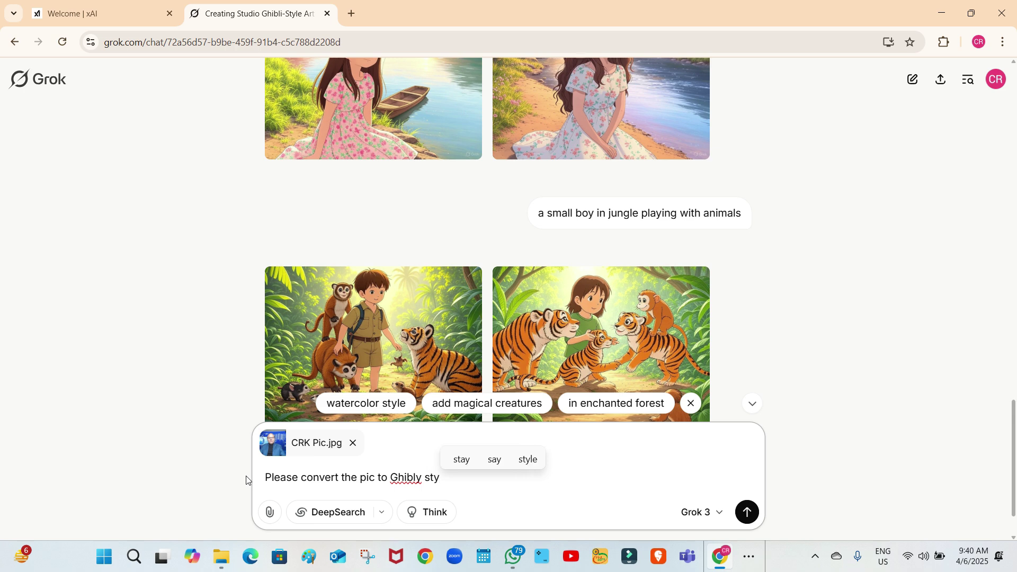
text(le)
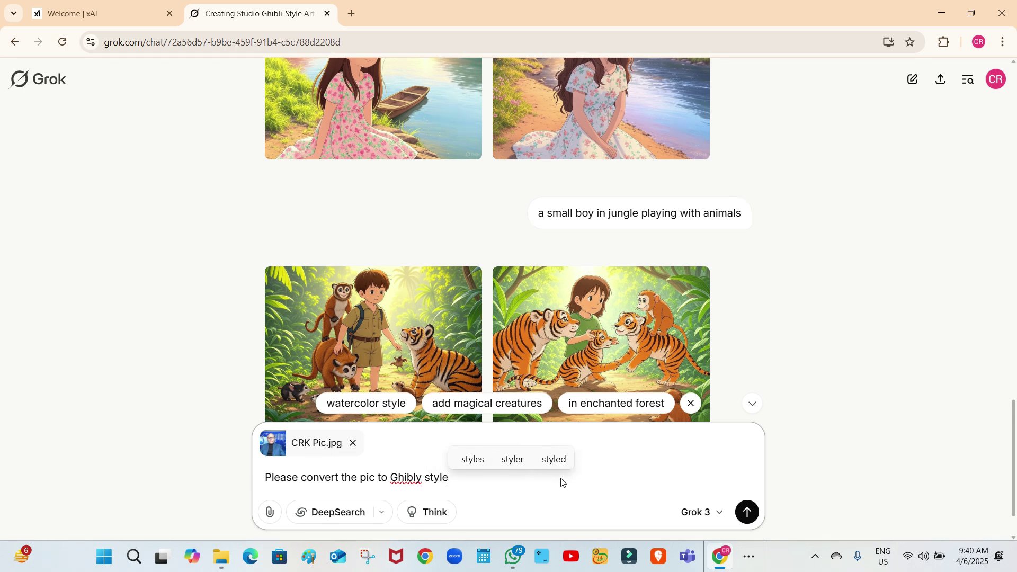
click(747, 517)
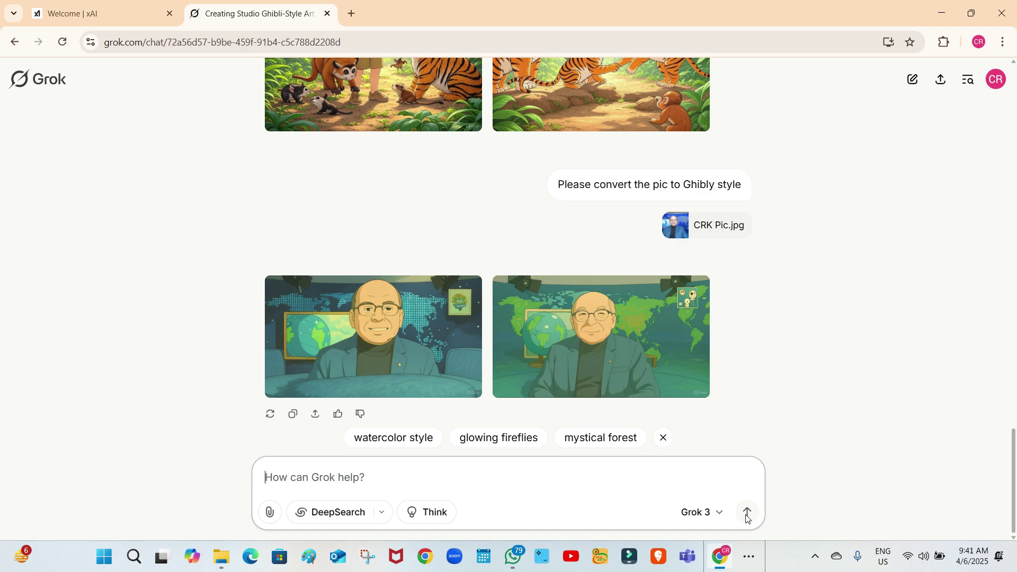
Step: Enlarge the first converted portrait and open the original CRK Pic from the CRK Pics folder in File Explorer
click(456, 357)
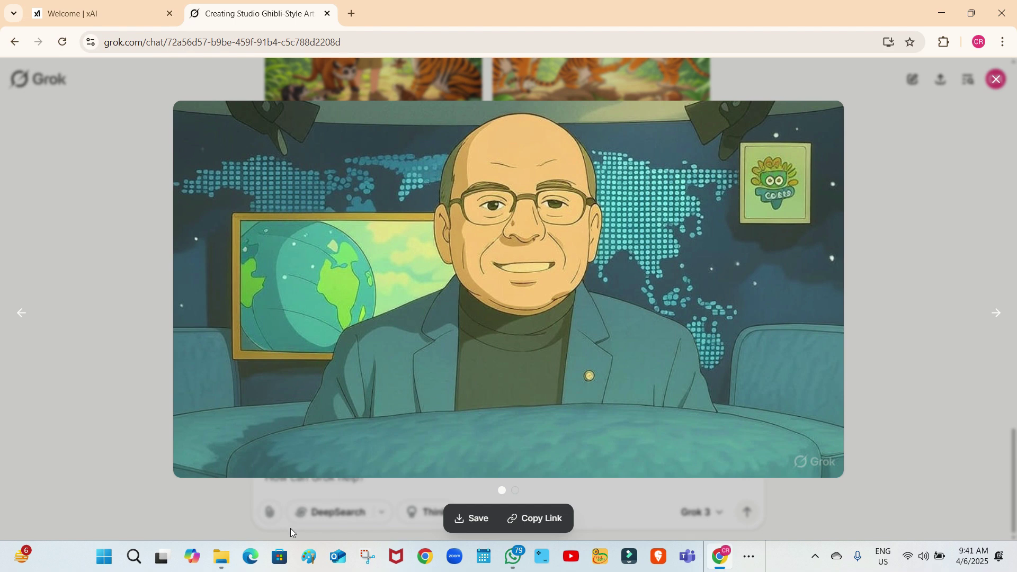
click(226, 559)
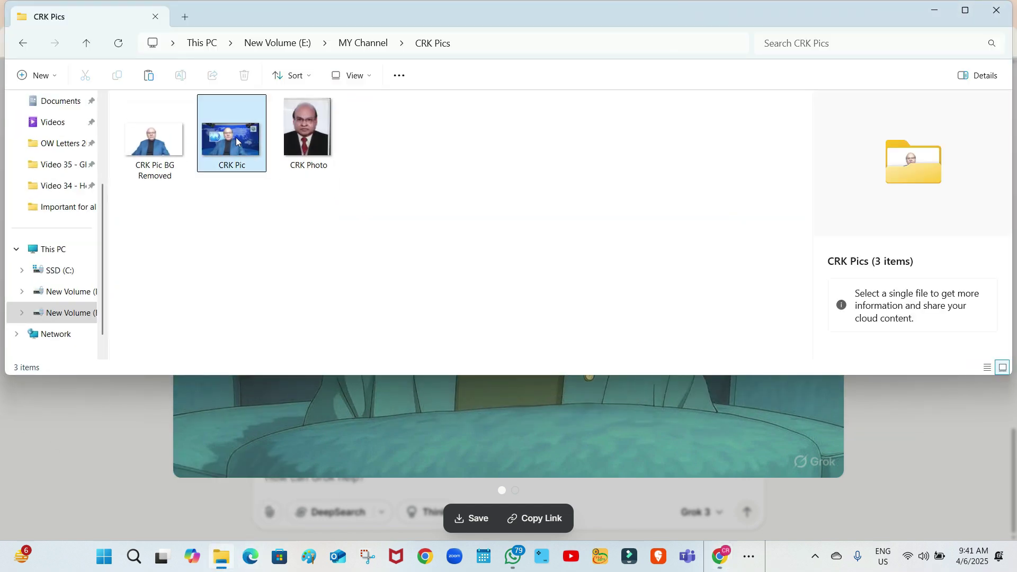
click(236, 138)
double_click(235, 137)
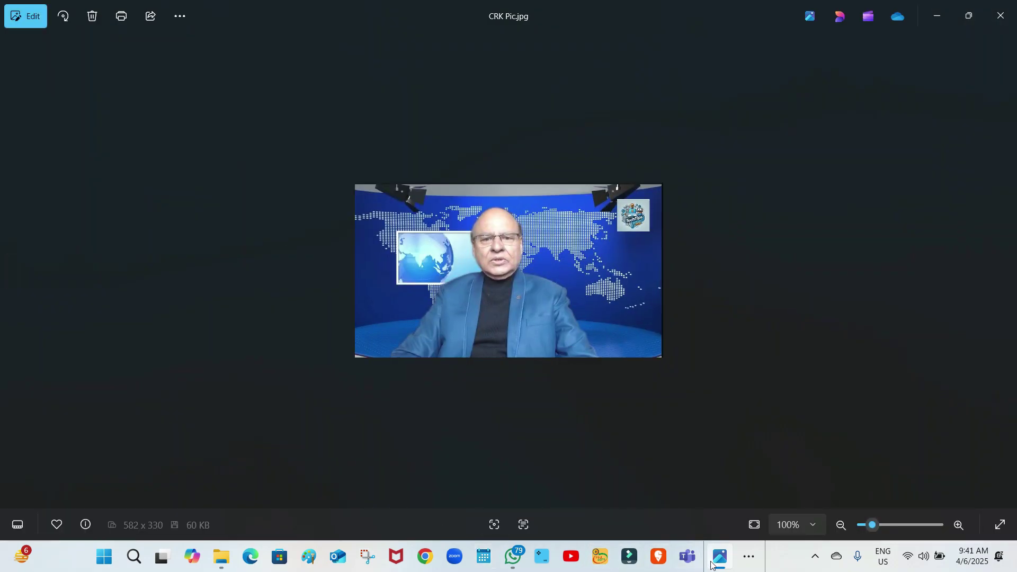
Step: Compare the converted portrait in Chrome with the original photo in Photos, and close the enlarged portrait
click(749, 556)
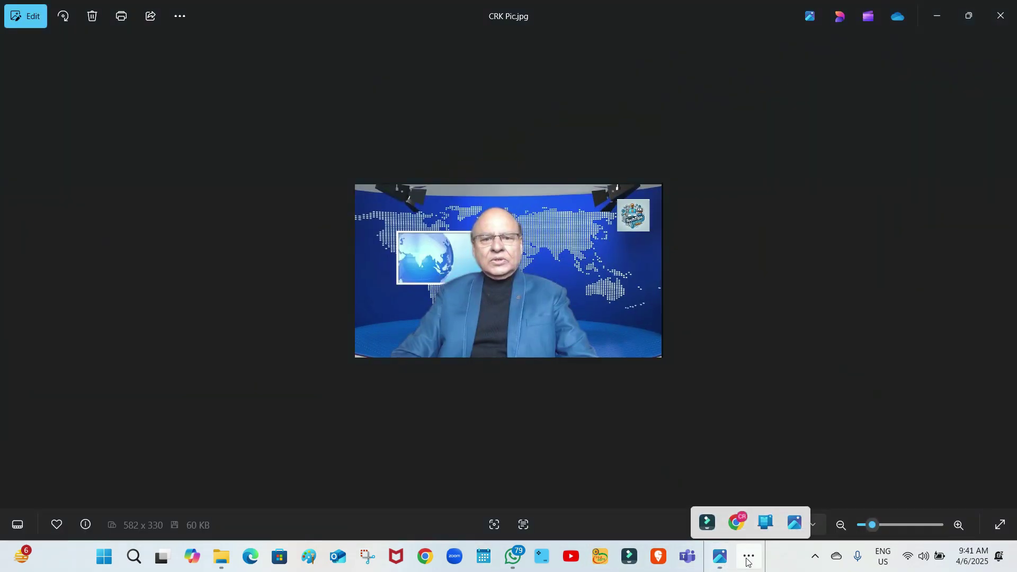
click(739, 513)
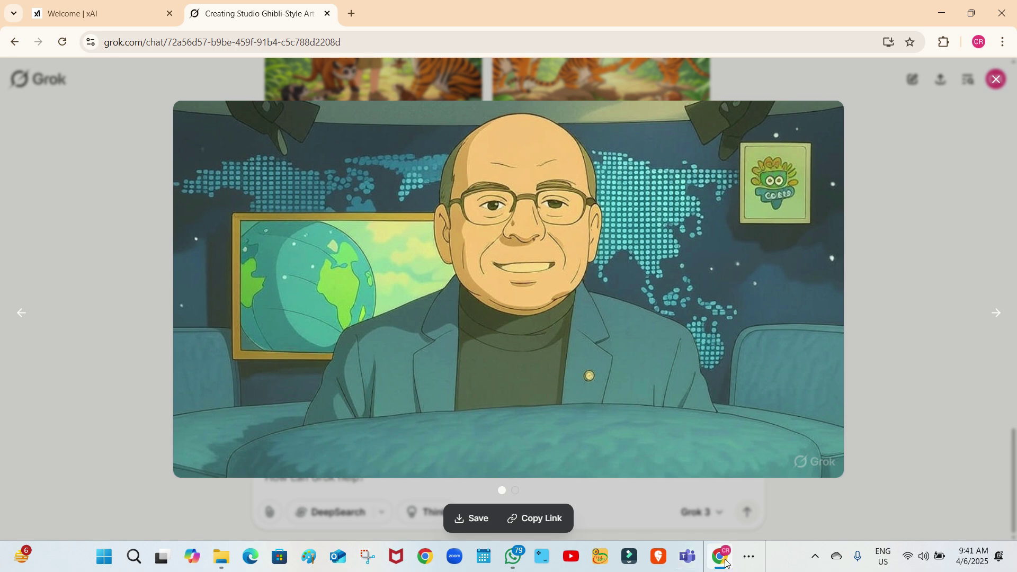
click(746, 560)
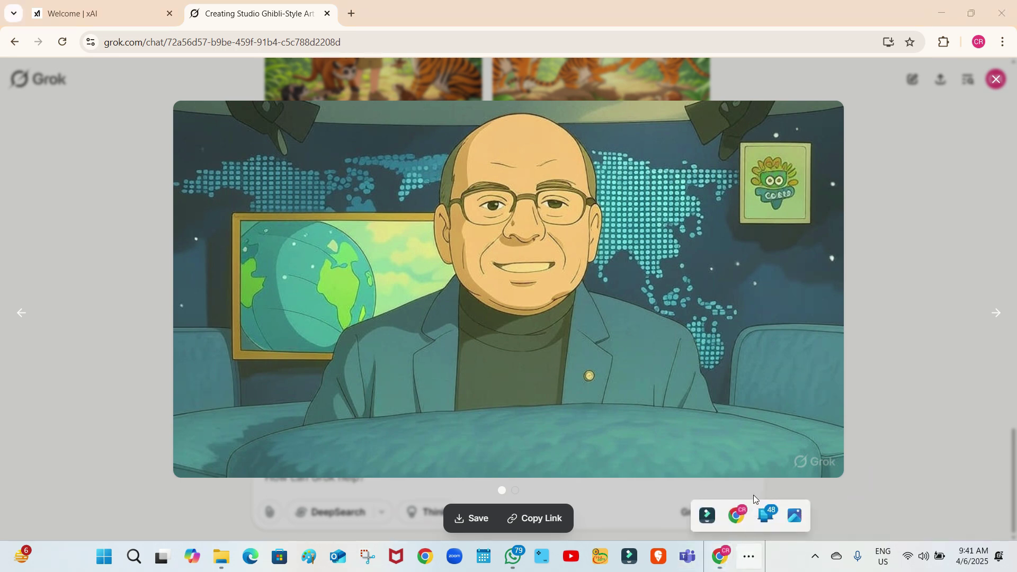
mouse_move(708, 519)
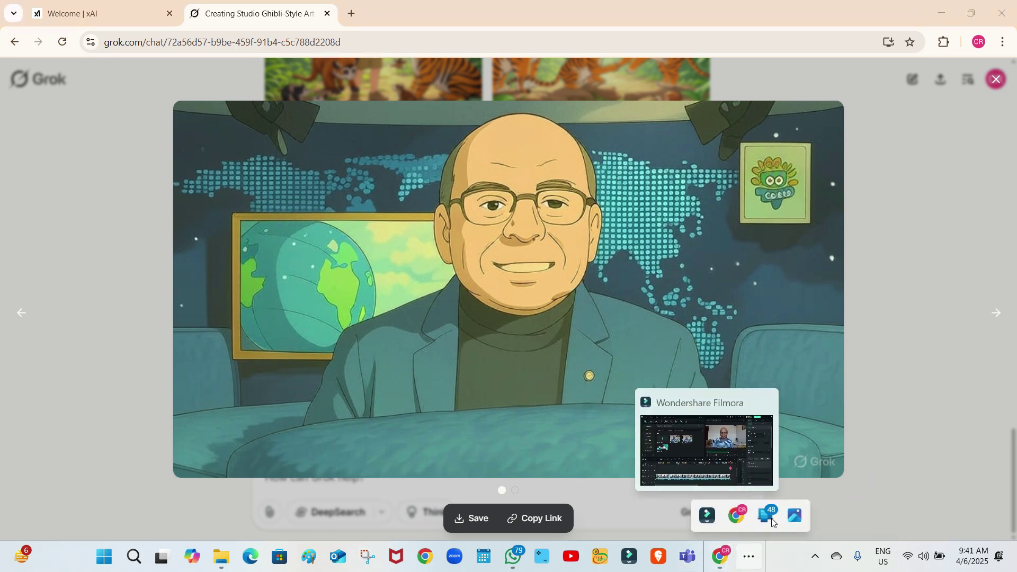
click(790, 516)
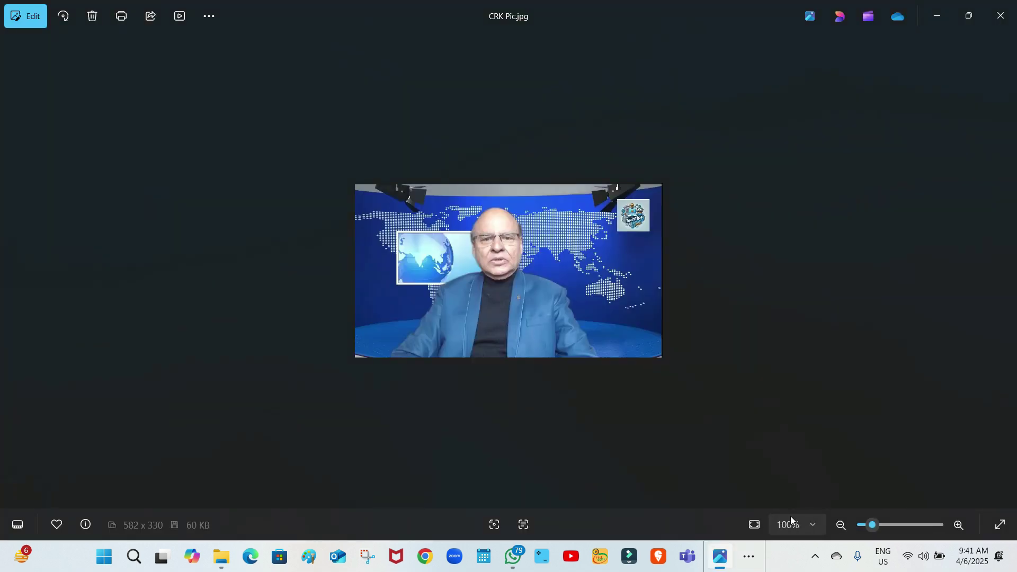
click(740, 557)
click(730, 514)
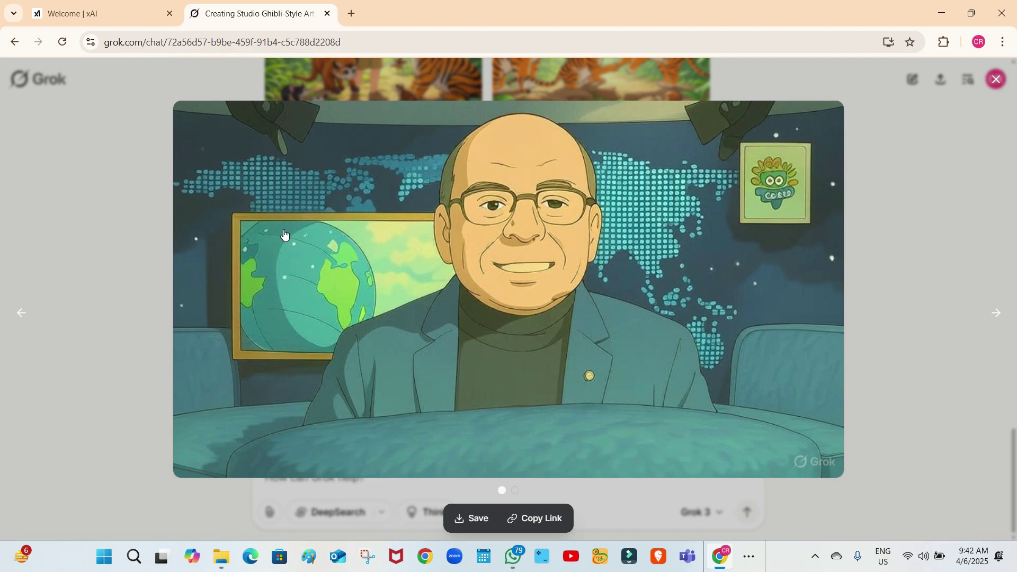
key(Escape)
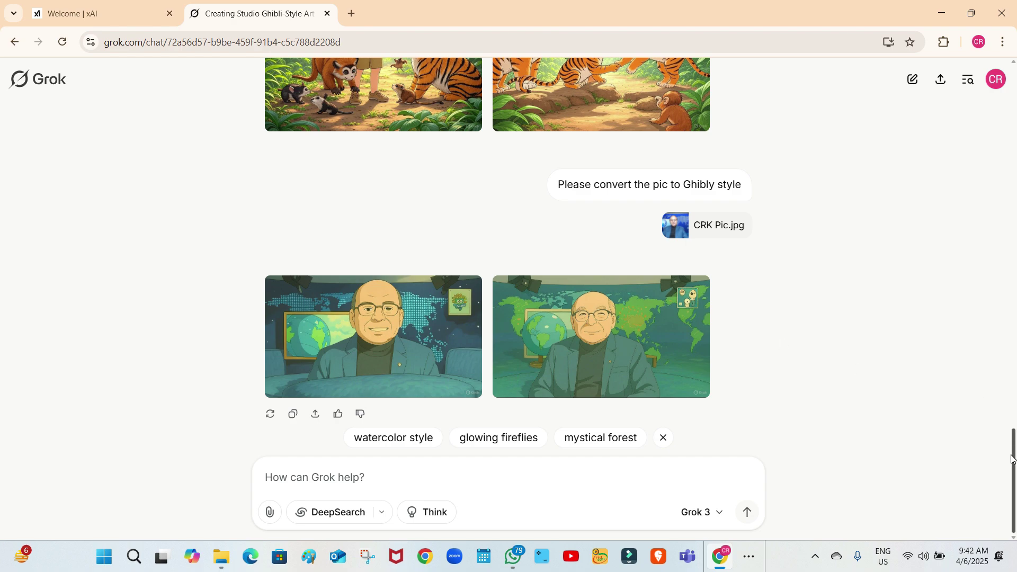
scroll(1012, 459, up, 1)
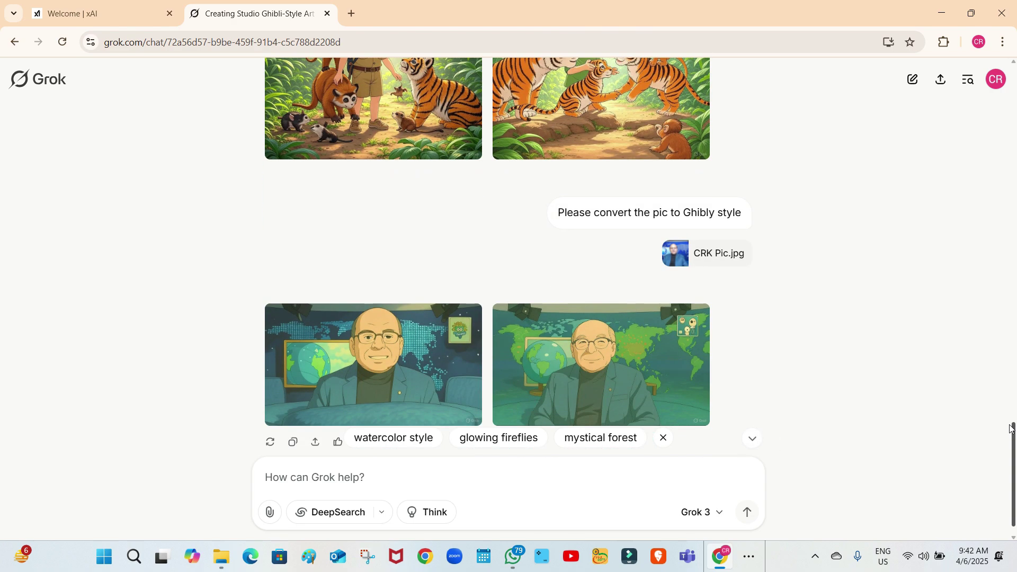
scroll(1010, 428, down, 1)
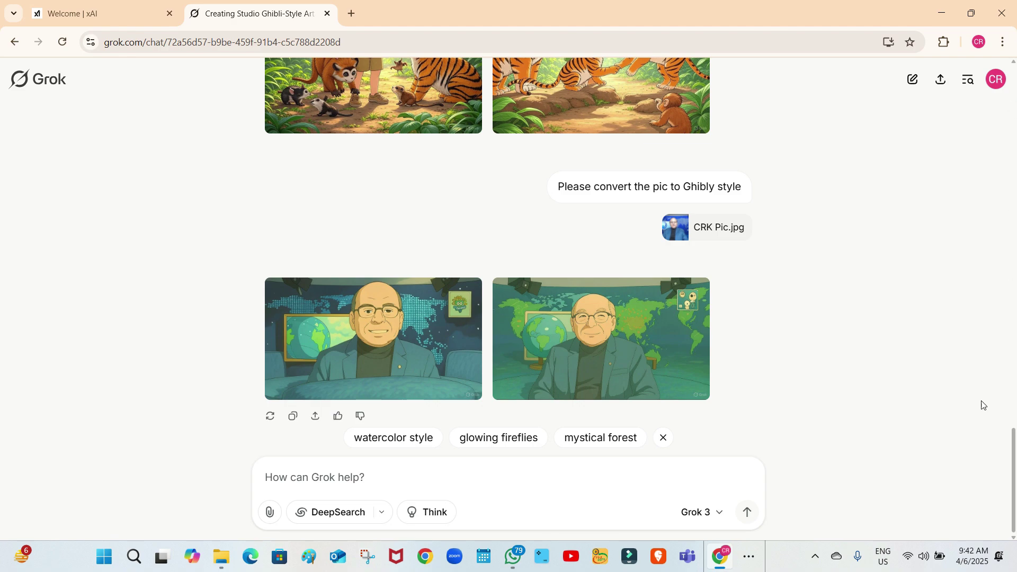
mouse_move(1011, 438)
mouse_down()
mouse_move(1012, 390)
mouse_move(1011, 438)
mouse_up()
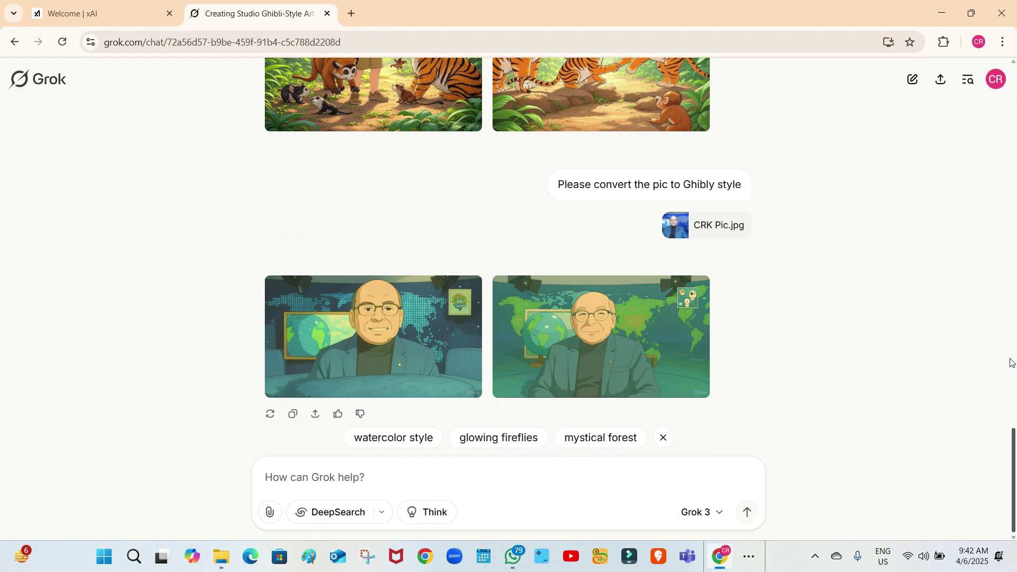